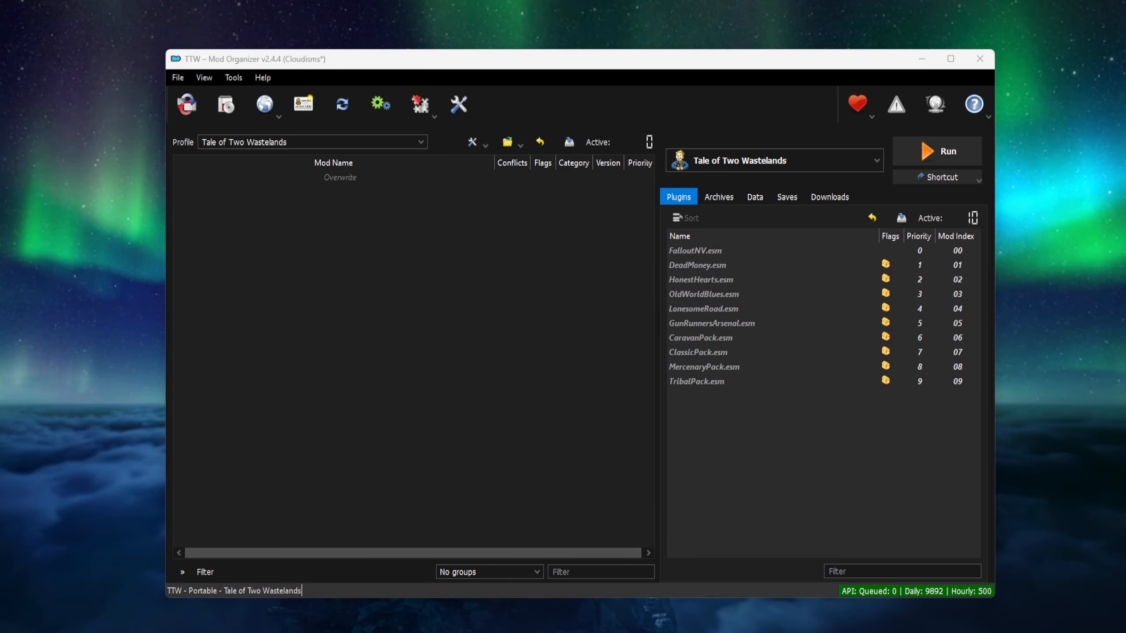
Show the list of downloaded mod archives for the Tale of Two Wastelands instance
{"action": "left_click", "coordinate": [828, 199]}
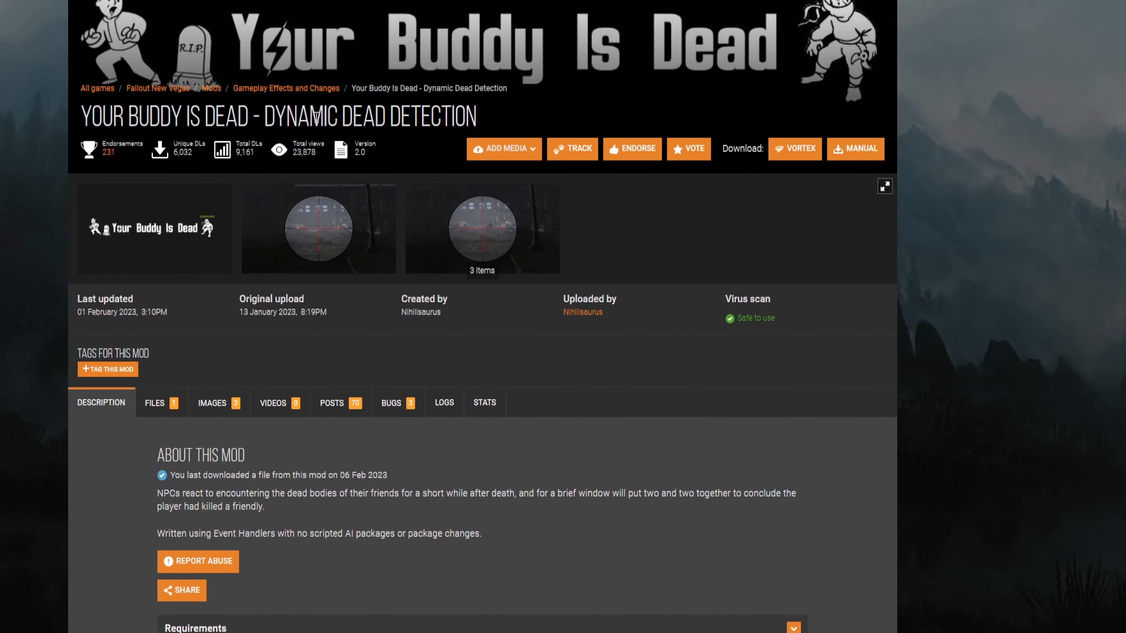
Look through the preview screenshots and read the description on the Your Buddy Is Dead - Dynamic Dead Detection mod page
{"action": "left_click", "coordinate": [390, 262]}
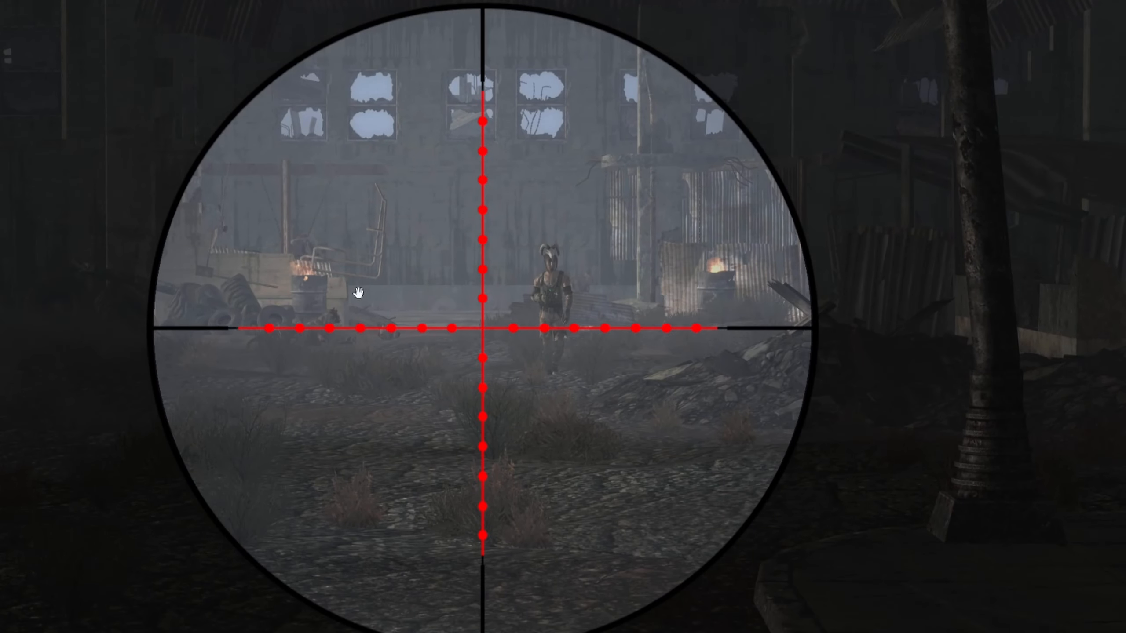
{"action": "left_click", "coordinate": [543, 295]}
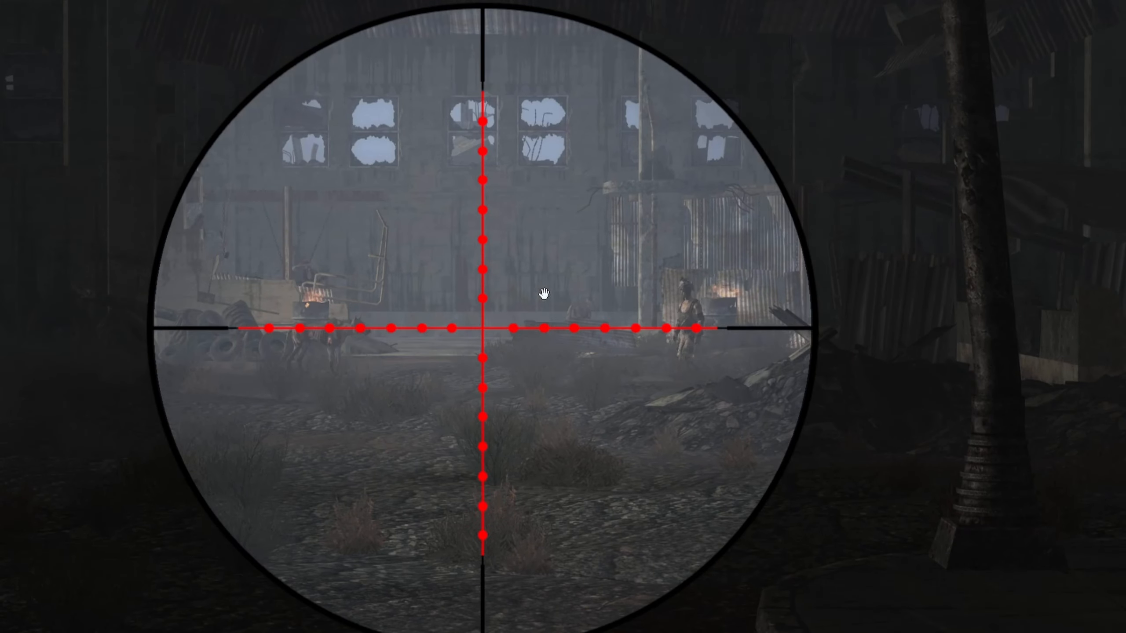
{"action": "key", "text": "Escape"}
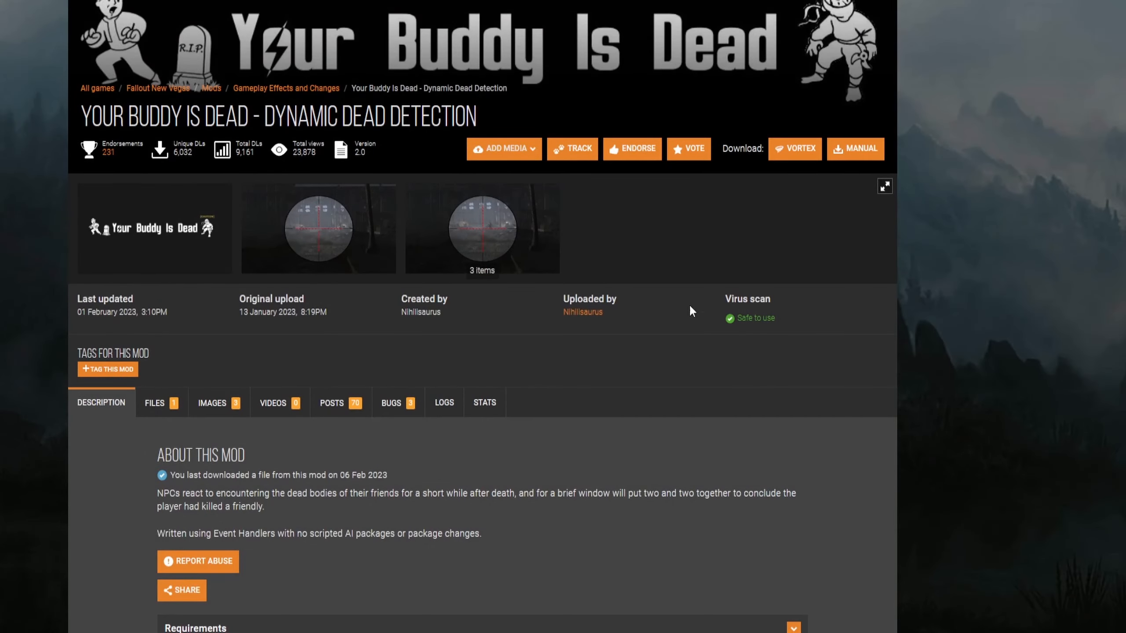
{"action": "scroll", "coordinate": [432, 419], "scroll_direction": "down", "scroll_amount": 5}
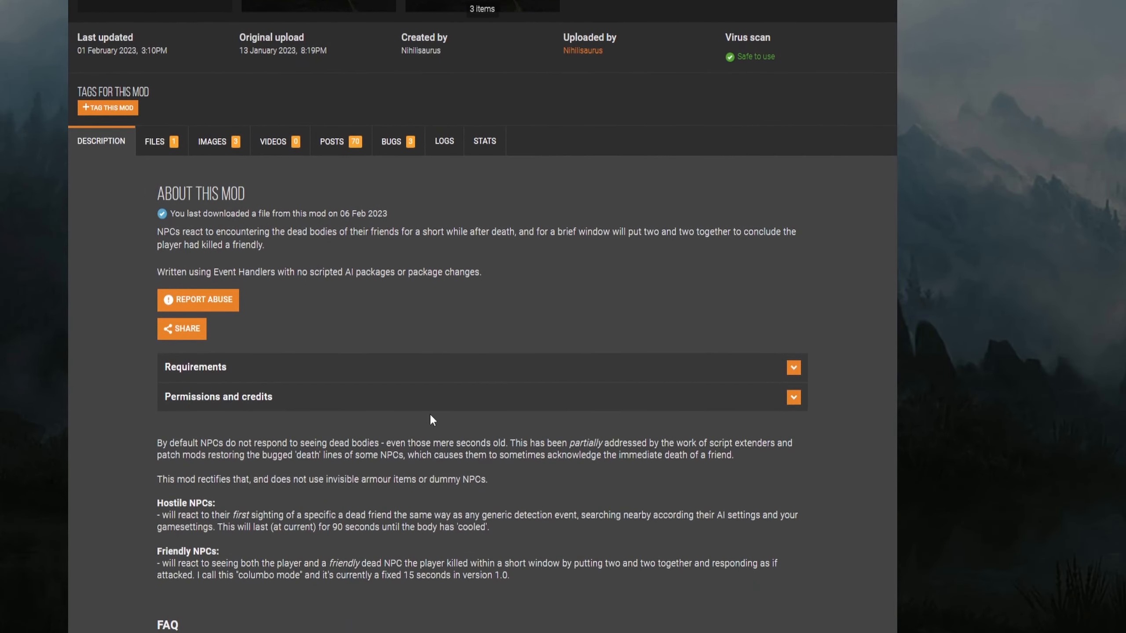
{"action": "scroll", "coordinate": [1013, 452], "scroll_direction": "up", "scroll_amount": 5}
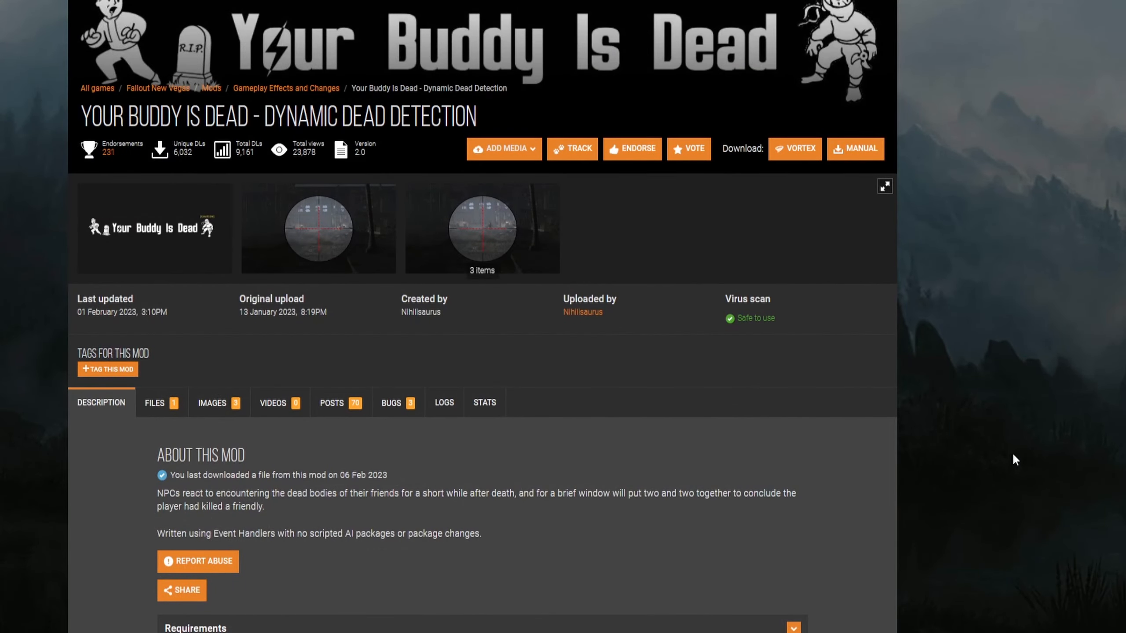
{"action": "scroll", "coordinate": [1014, 460], "scroll_direction": "down", "scroll_amount": 5}
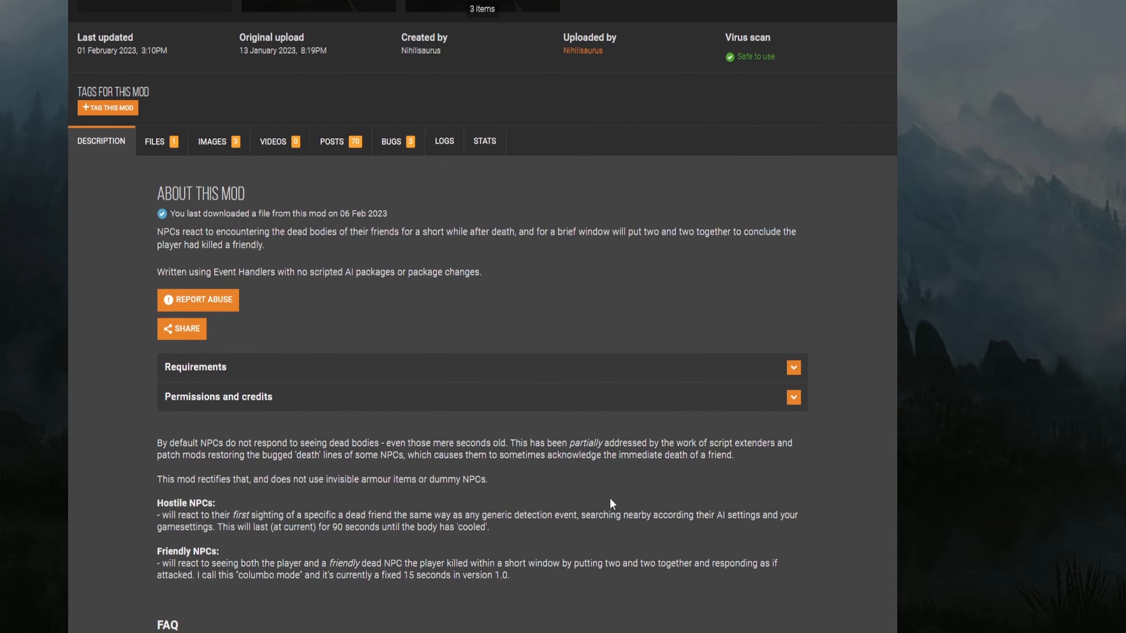
{"action": "scroll", "coordinate": [263, 463], "scroll_direction": "down", "scroll_amount": 3}
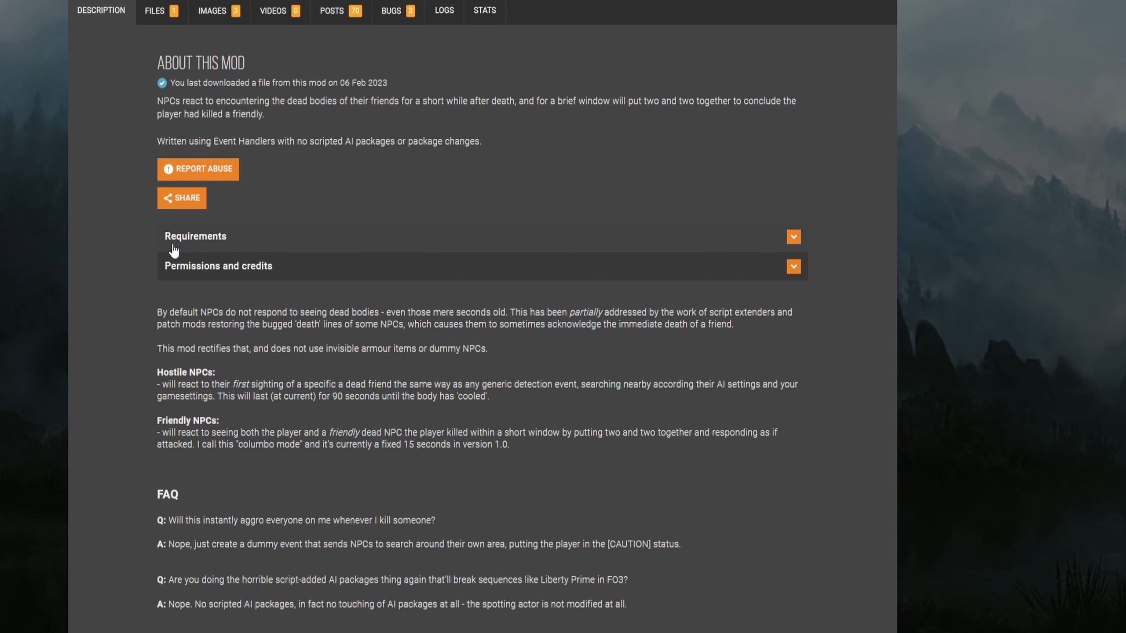
Expand the requirements on the Your Buddy Is Dead page and check which mods it depends on
{"action": "left_click", "coordinate": [228, 250]}
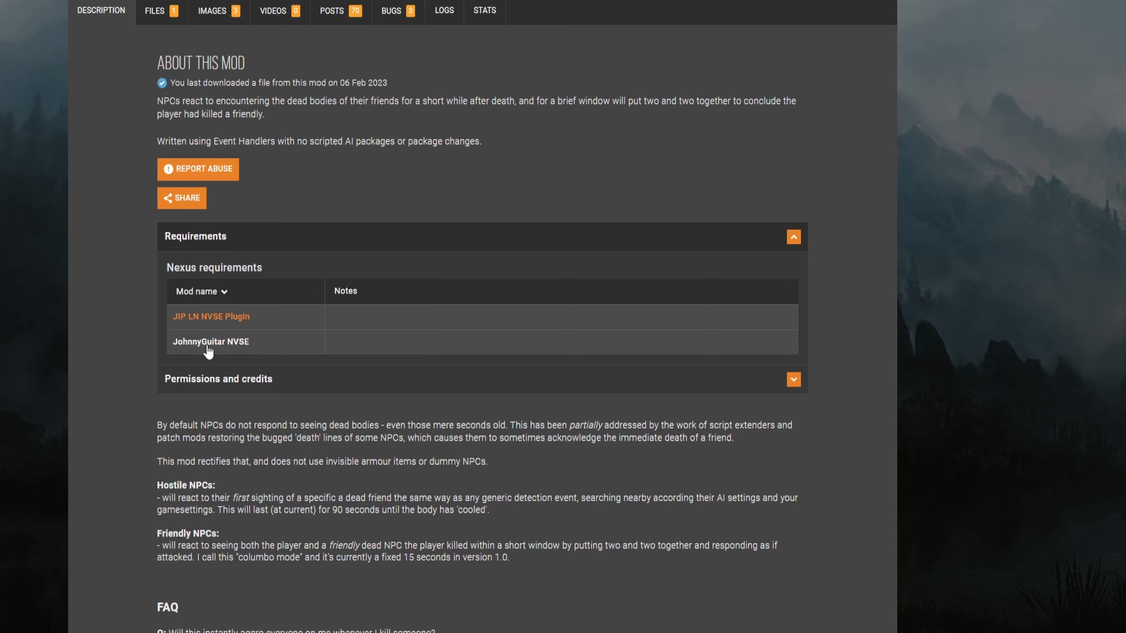
{"action": "scroll", "coordinate": [408, 317], "scroll_direction": "up", "scroll_amount": 5}
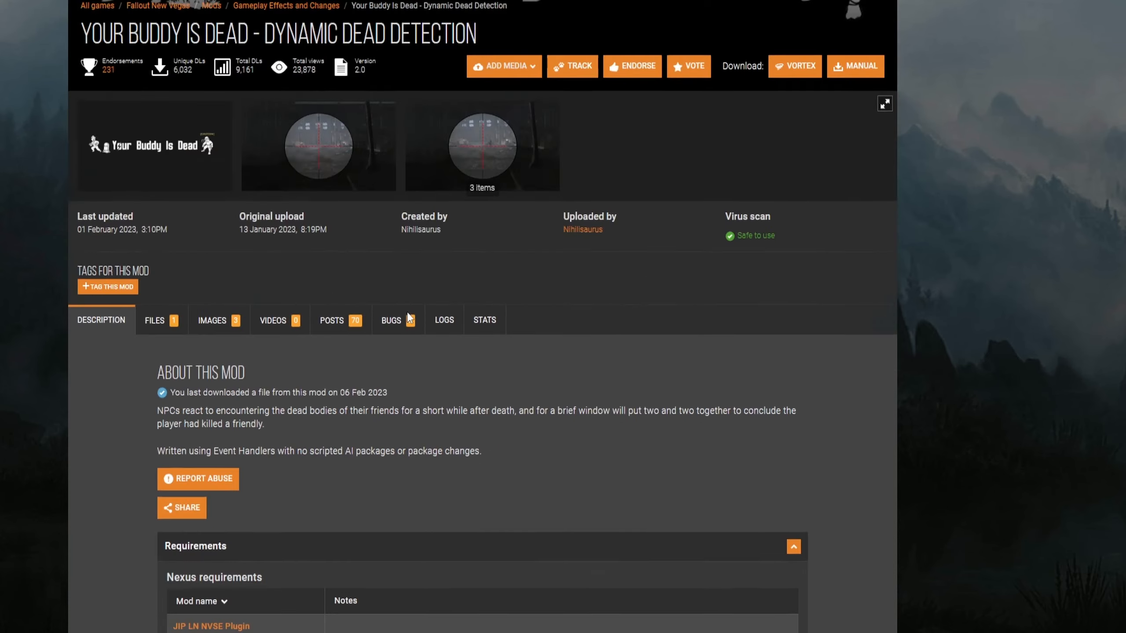
{"action": "scroll", "coordinate": [409, 316], "scroll_direction": "up", "scroll_amount": 2}
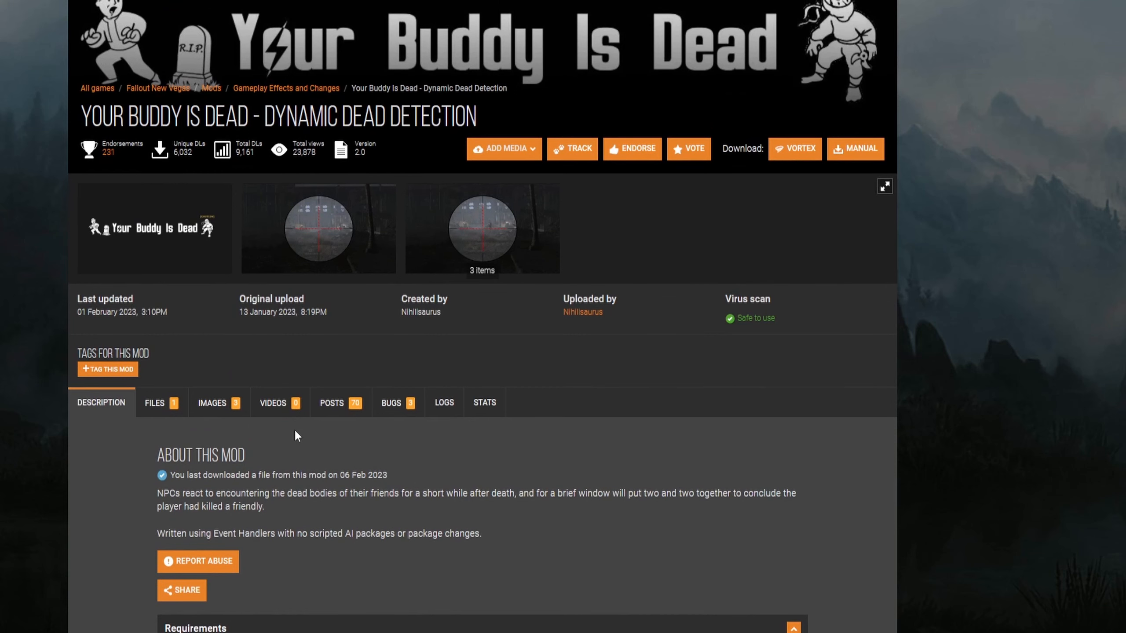
{"action": "scroll", "coordinate": [294, 429], "scroll_direction": "down", "scroll_amount": 2}
{"action": "scroll", "coordinate": [294, 432], "scroll_direction": "down", "scroll_amount": 2}
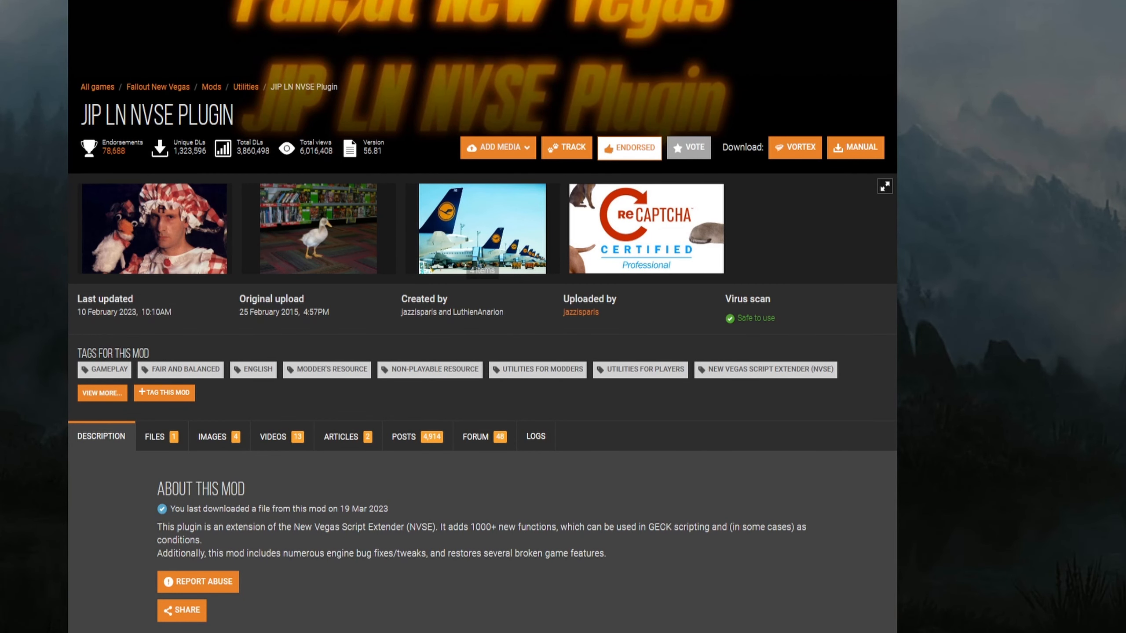
Examine the JIP LN NVSE Plugin mod page, including its description and Nexus requirements
{"action": "scroll", "coordinate": [482, 311], "scroll_direction": "down", "scroll_amount": 5}
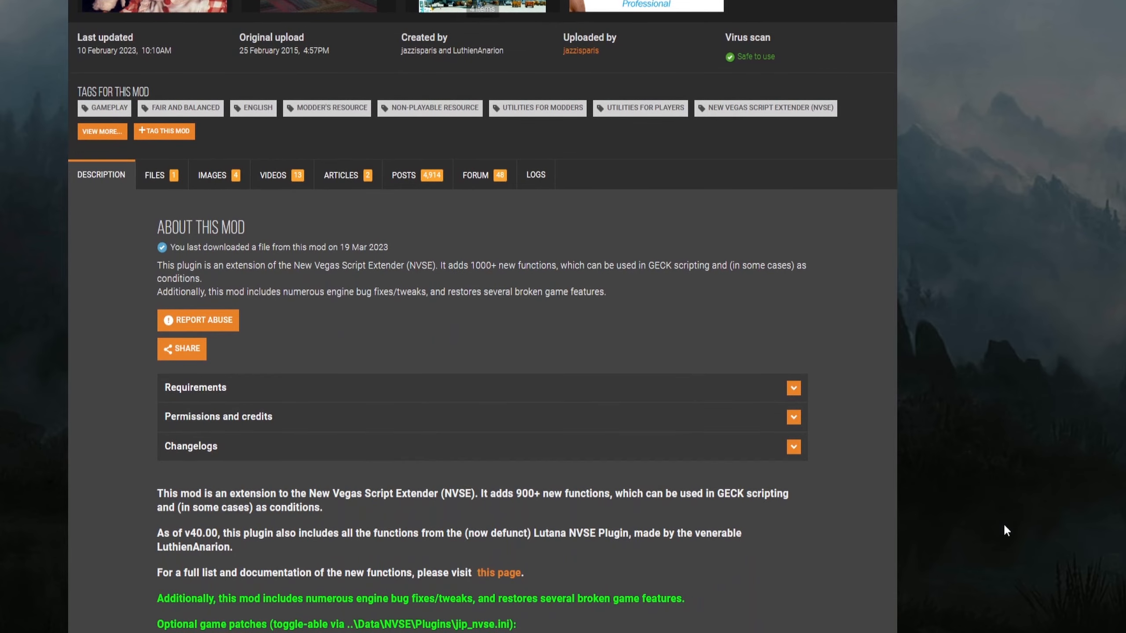
{"action": "scroll", "coordinate": [988, 536], "scroll_direction": "down", "scroll_amount": 7}
{"action": "scroll", "coordinate": [932, 555], "scroll_direction": "up", "scroll_amount": 6}
{"action": "scroll", "coordinate": [477, 432], "scroll_direction": "up", "scroll_amount": 5}
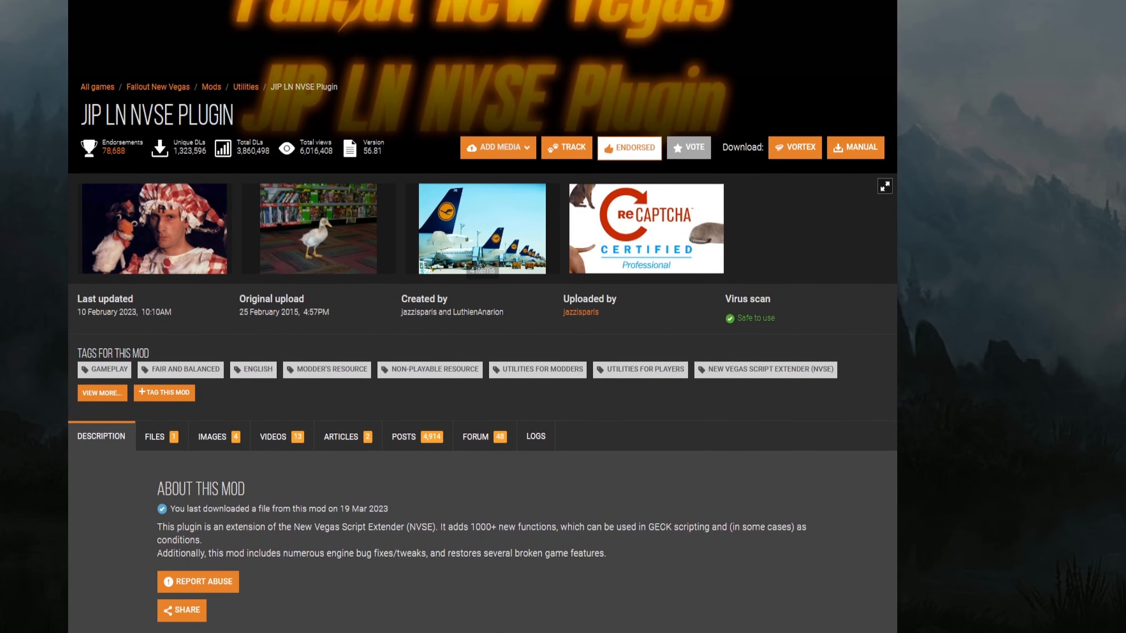
{"action": "scroll", "coordinate": [350, 579], "scroll_direction": "down", "scroll_amount": 5}
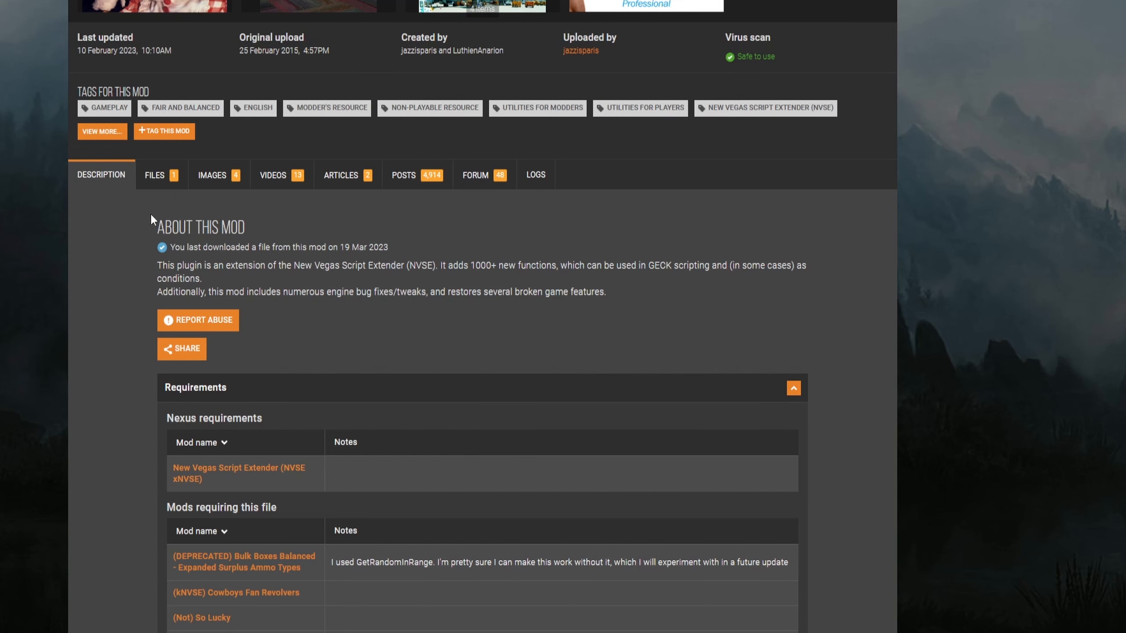
Manually download the main JIP LN NVSE Plugin file, version 56.81, from the mod's files
{"action": "left_click", "coordinate": [163, 186]}
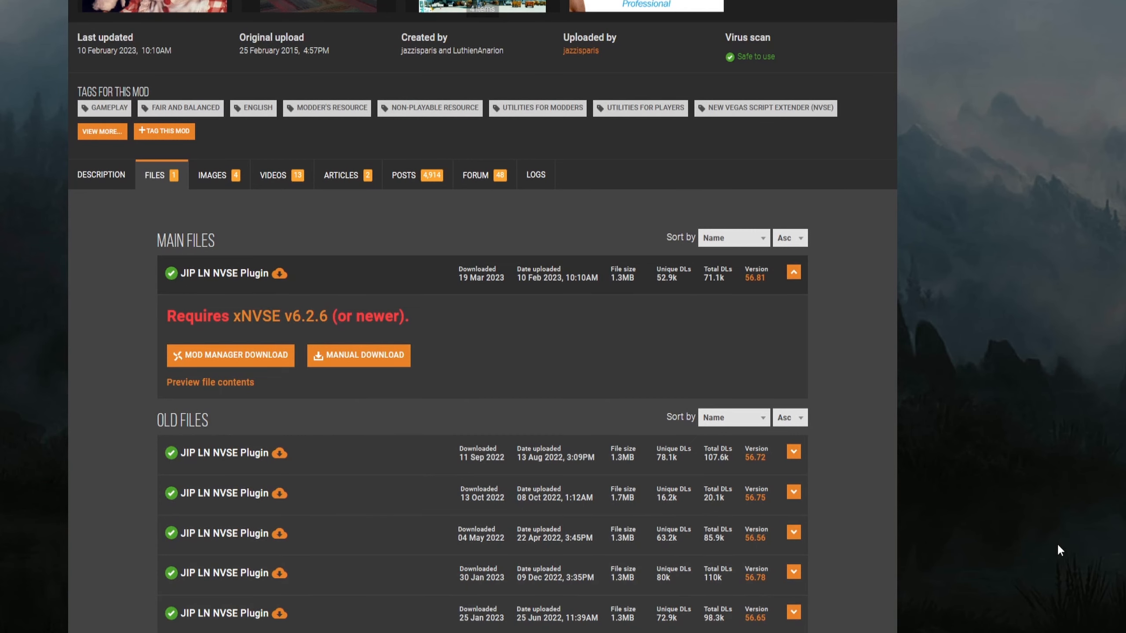
{"action": "scroll", "coordinate": [1047, 528], "scroll_direction": "down", "scroll_amount": 3}
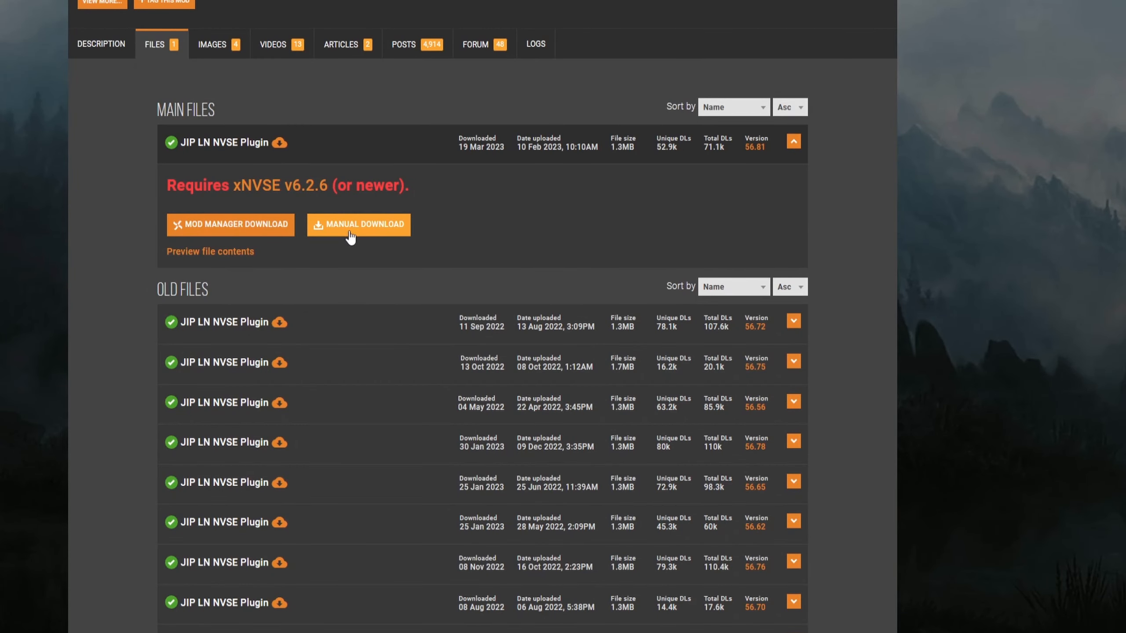
{"action": "left_click", "coordinate": [350, 236]}
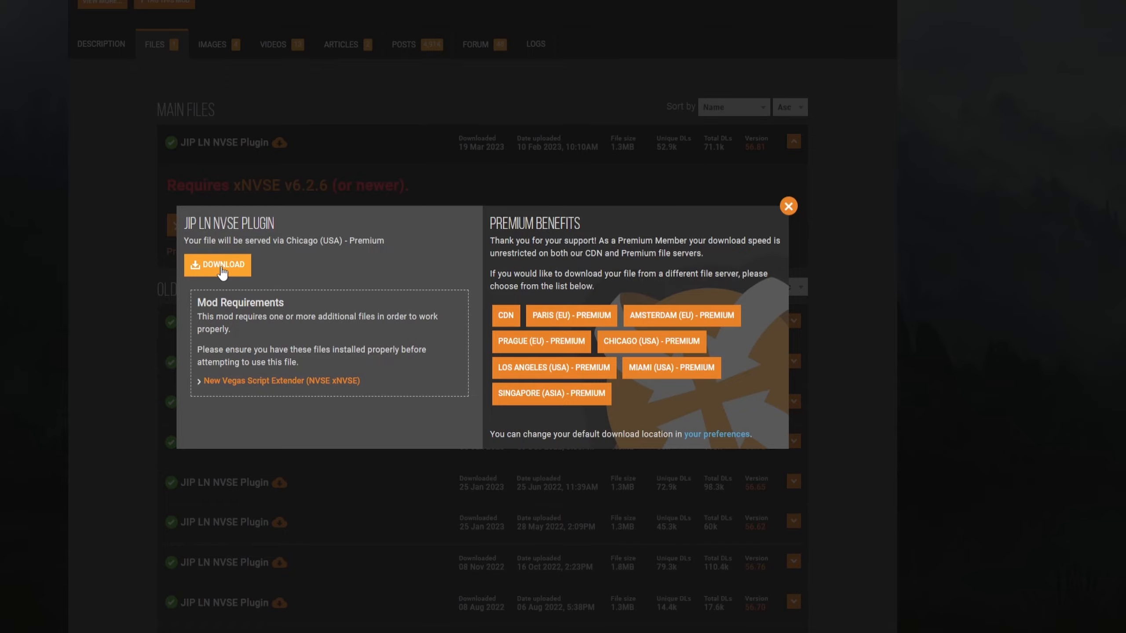
{"action": "left_click", "coordinate": [223, 271]}
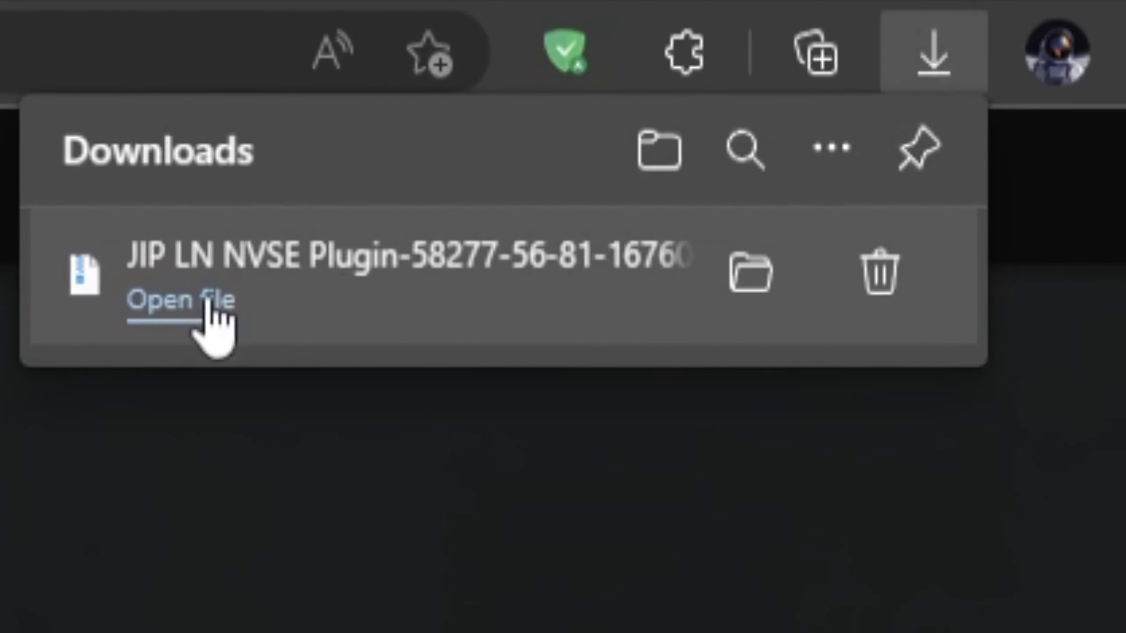
Open the downloaded JIP LN NVSE Plugin archive to view its contents, and close the archive window
{"action": "left_click", "coordinate": [339, 293]}
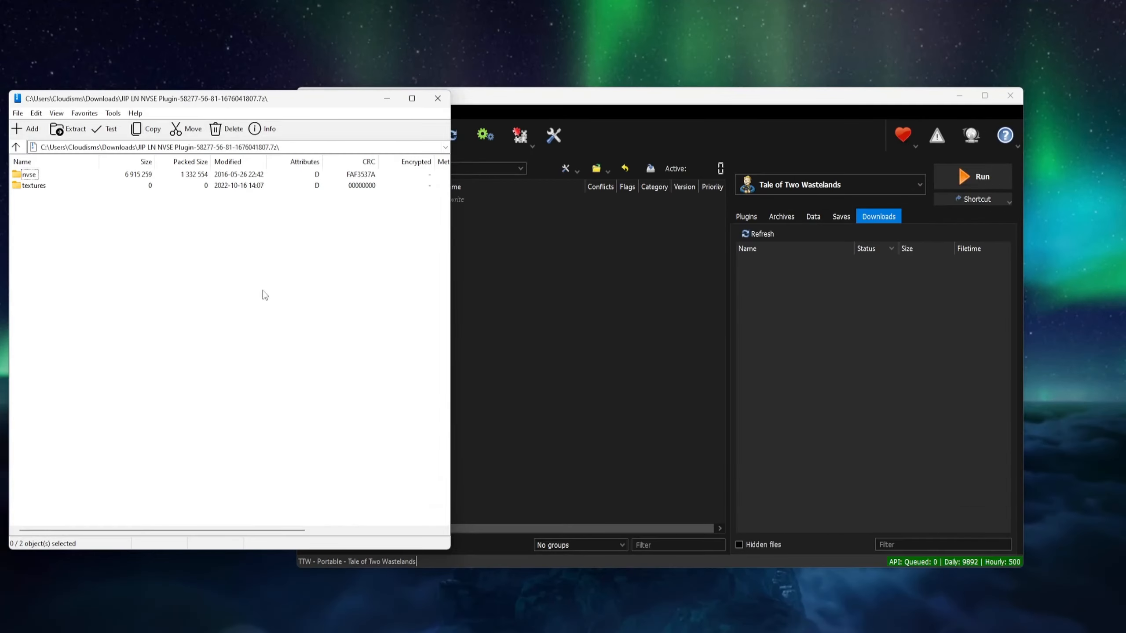
{"action": "left_click_drag", "start_coordinate": [610, 101], "coordinate": [785, 97]}
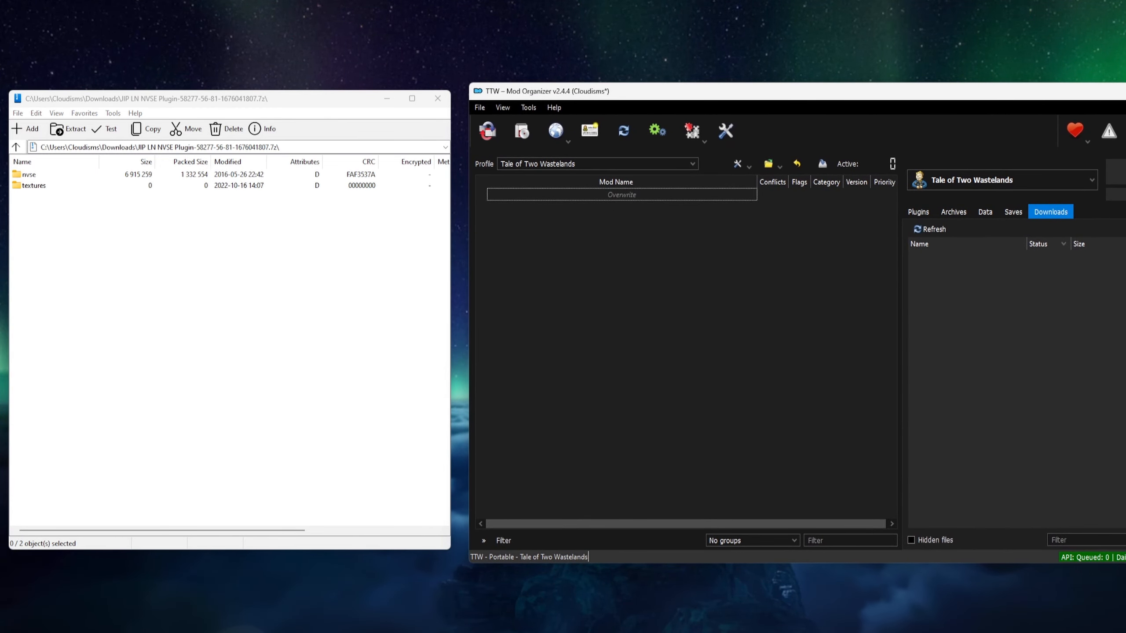
{"action": "left_click", "coordinate": [16, 147]}
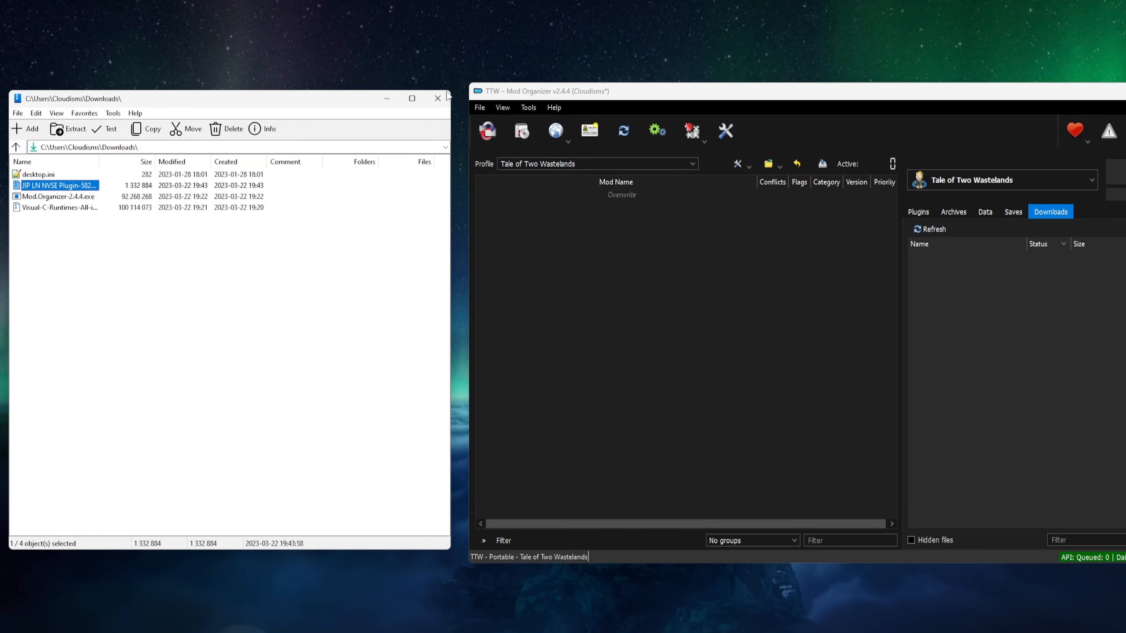
{"action": "key", "text": "alt+F4"}
Open the Downloads folder in File Explorer beside Mod Organizer and widen the Name column to fit the file names
{"action": "key", "text": "super"}
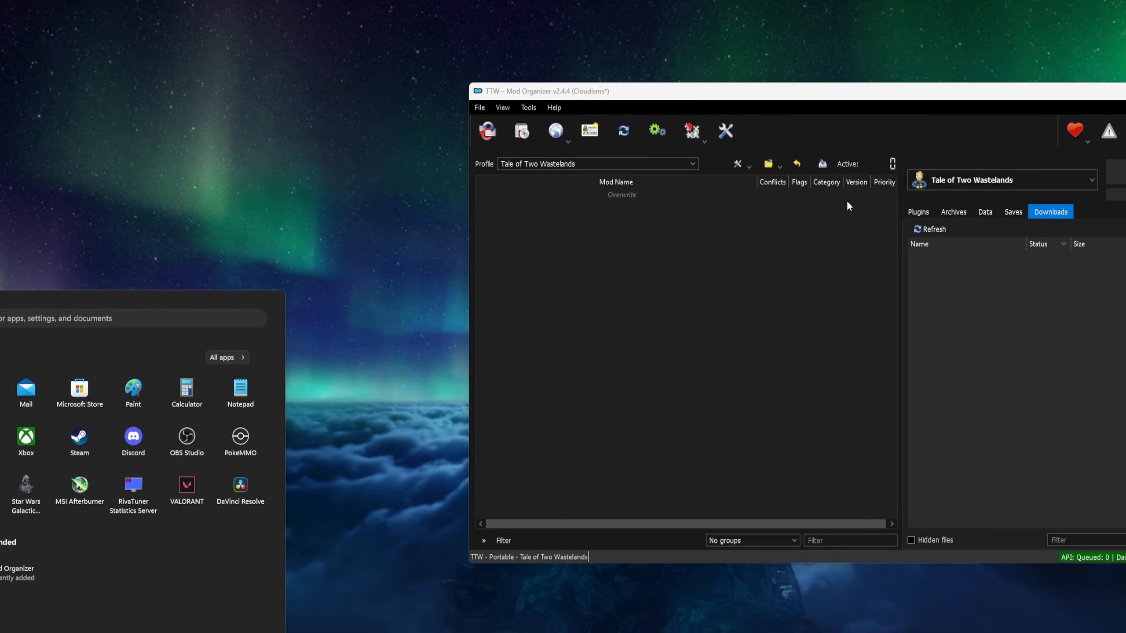
{"action": "key", "text": "super+e"}
{"action": "left_click_drag", "start_coordinate": [716, 109], "coordinate": [350, 116]}
{"action": "left_click_drag", "start_coordinate": [862, 95], "coordinate": [981, 94]}
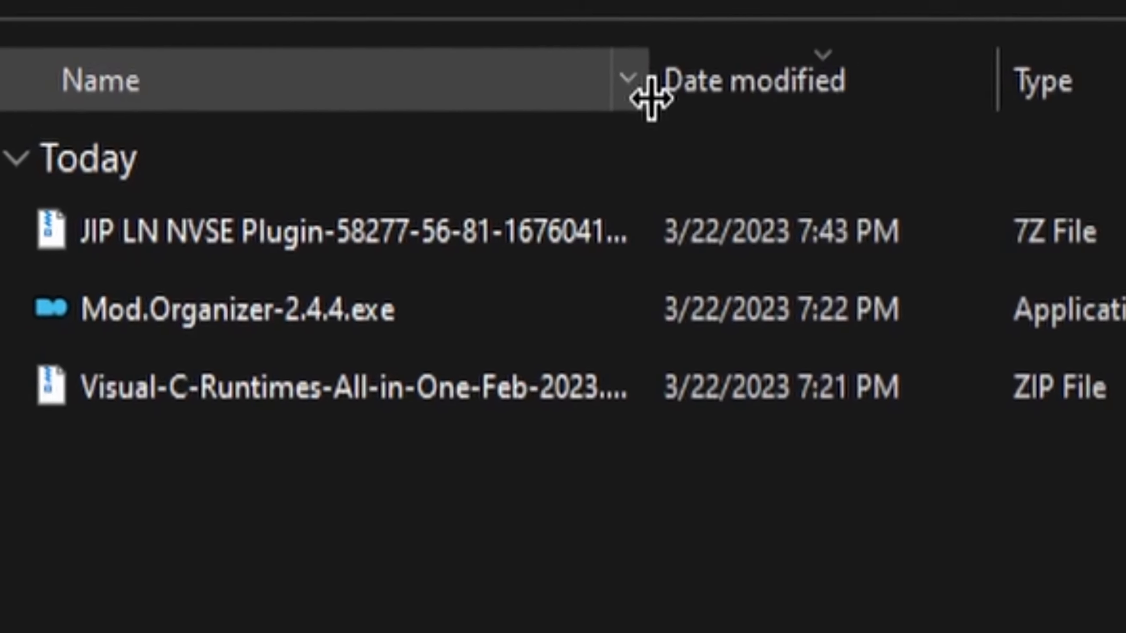
{"action": "left_click_drag", "start_coordinate": [651, 99], "coordinate": [808, 100]}
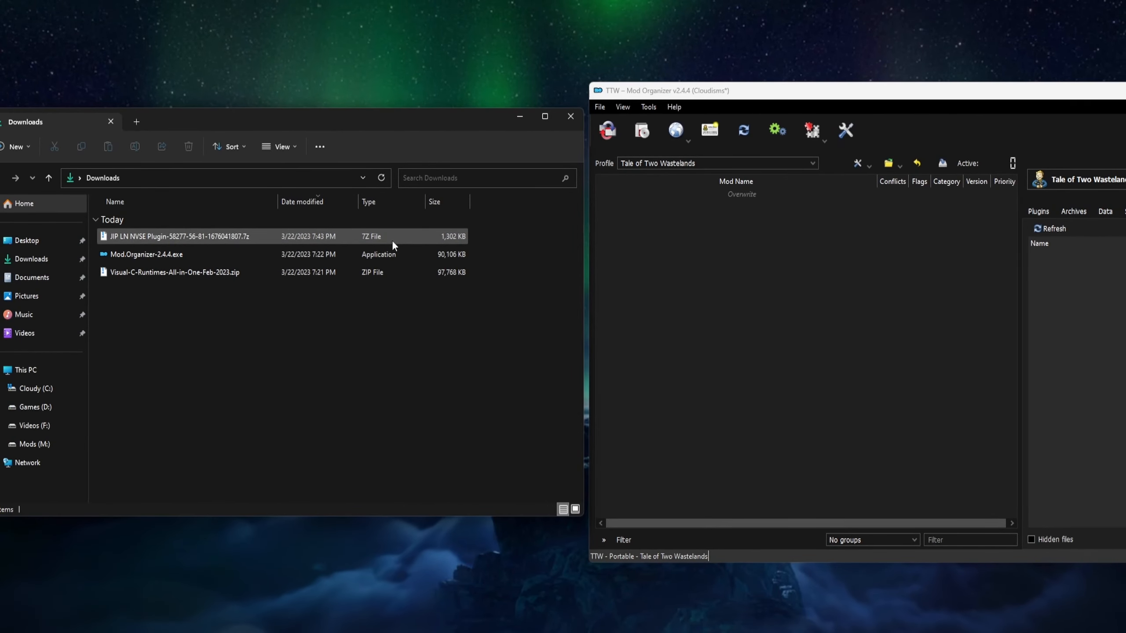
Add the JIP LN NVSE Plugin archive from the Downloads folder to Mod Organizer's downloads and query its missing mod info
{"action": "left_click", "coordinate": [227, 235]}
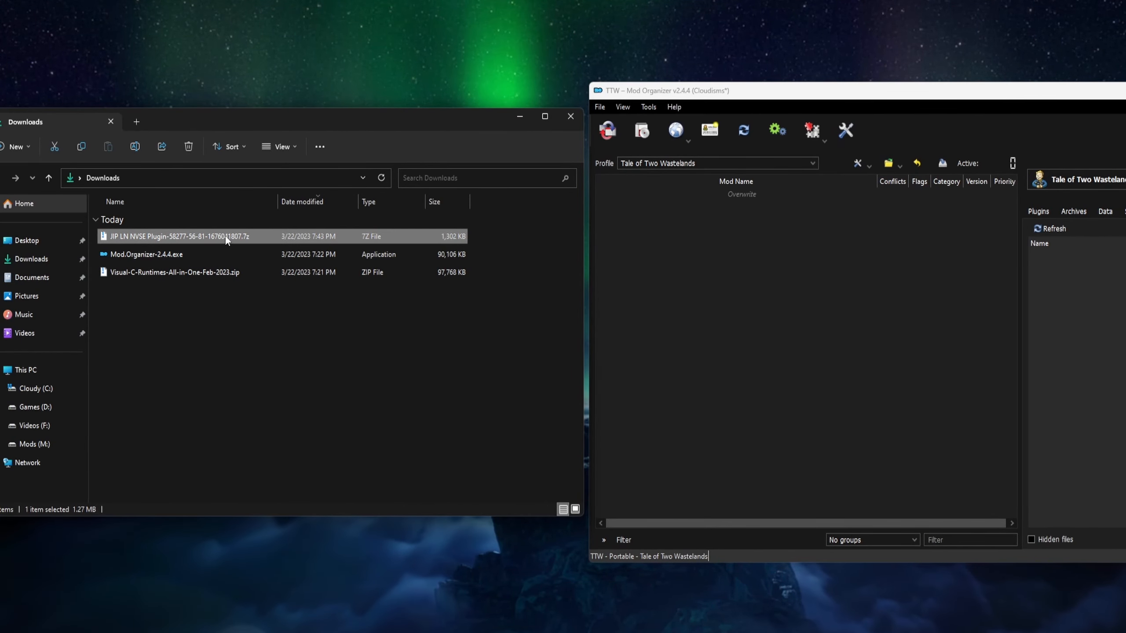
{"action": "left_click_drag", "start_coordinate": [210, 238], "coordinate": [1109, 304]}
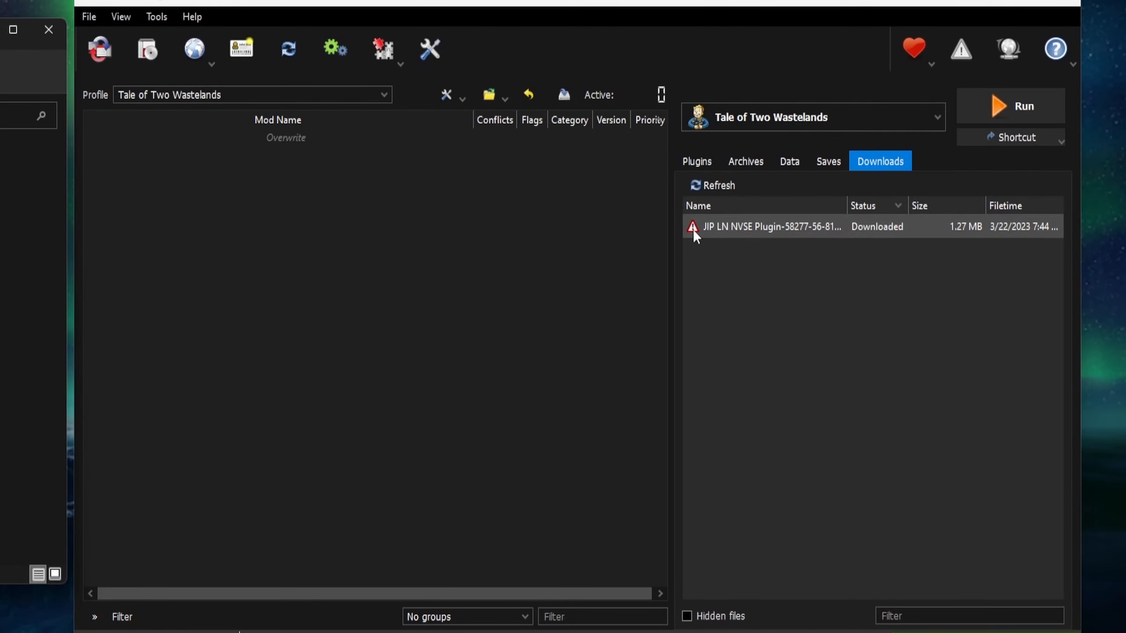
{"action": "mouse_move", "coordinate": [693, 230]}
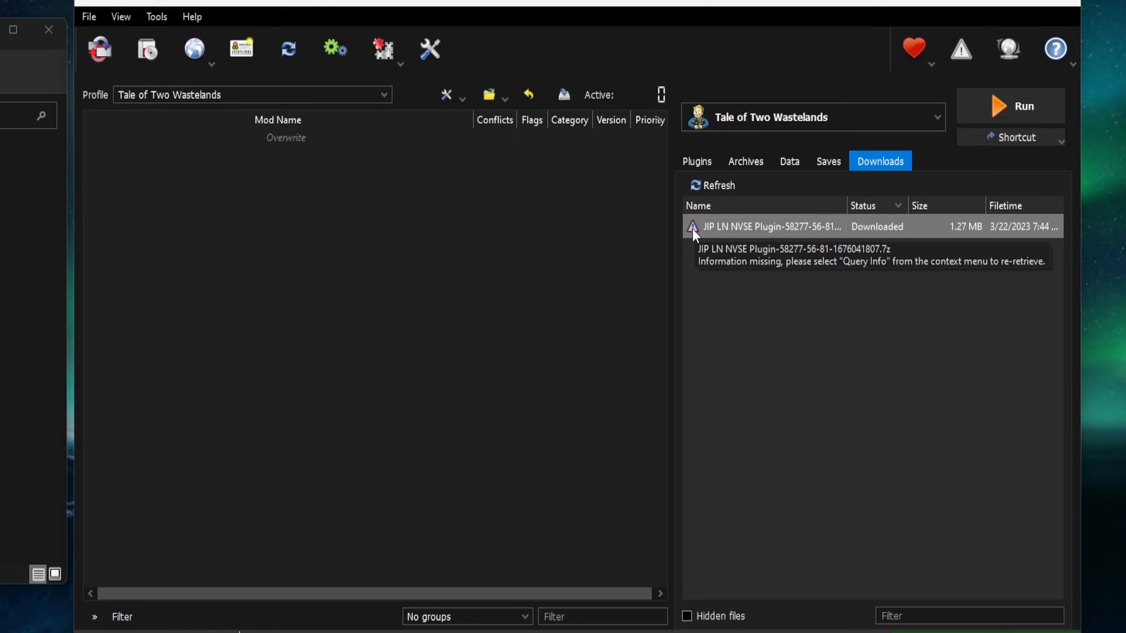
{"action": "right_click", "coordinate": [692, 229]}
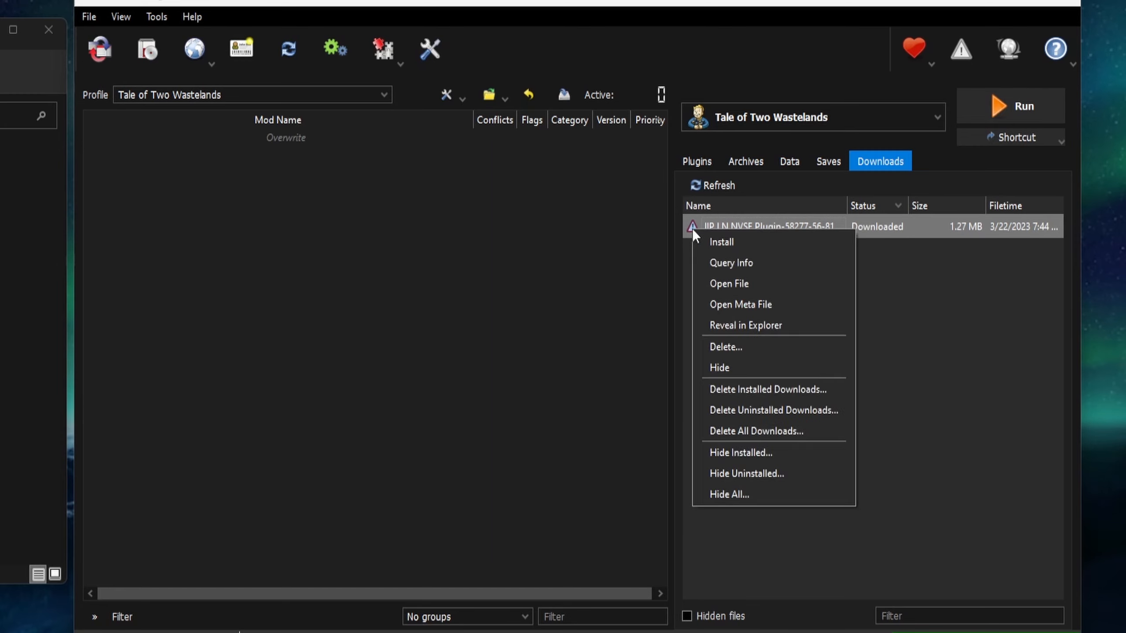
{"action": "left_click", "coordinate": [738, 264]}
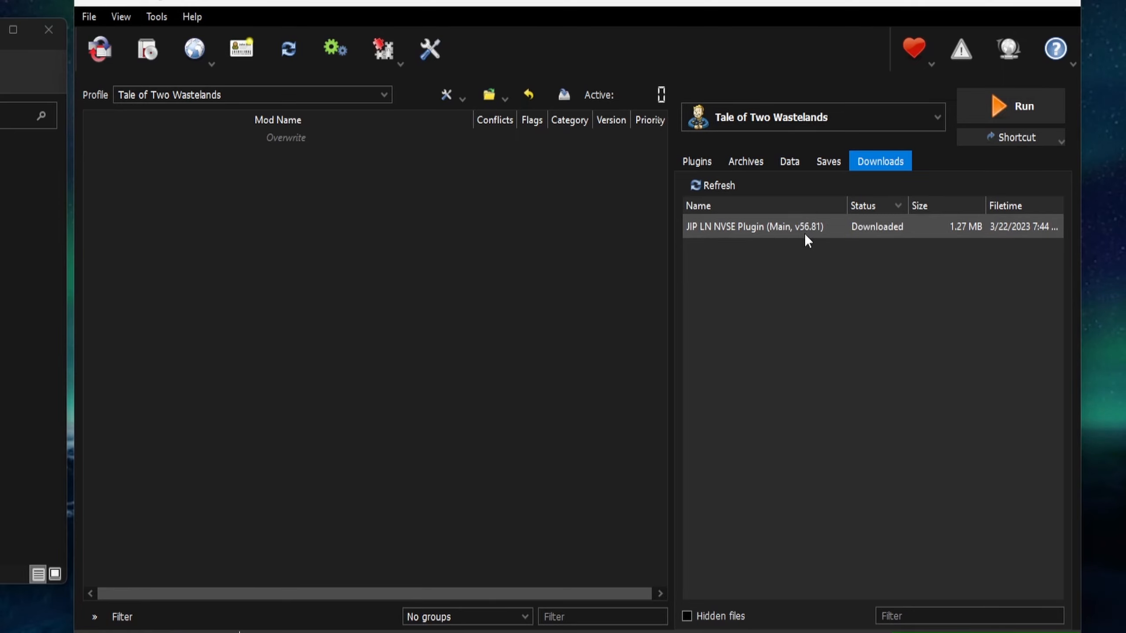
Start installing the downloaded JIP LN NVSE Plugin and choose manual installation to review its data contents
{"action": "mouse_move", "coordinate": [782, 235]}
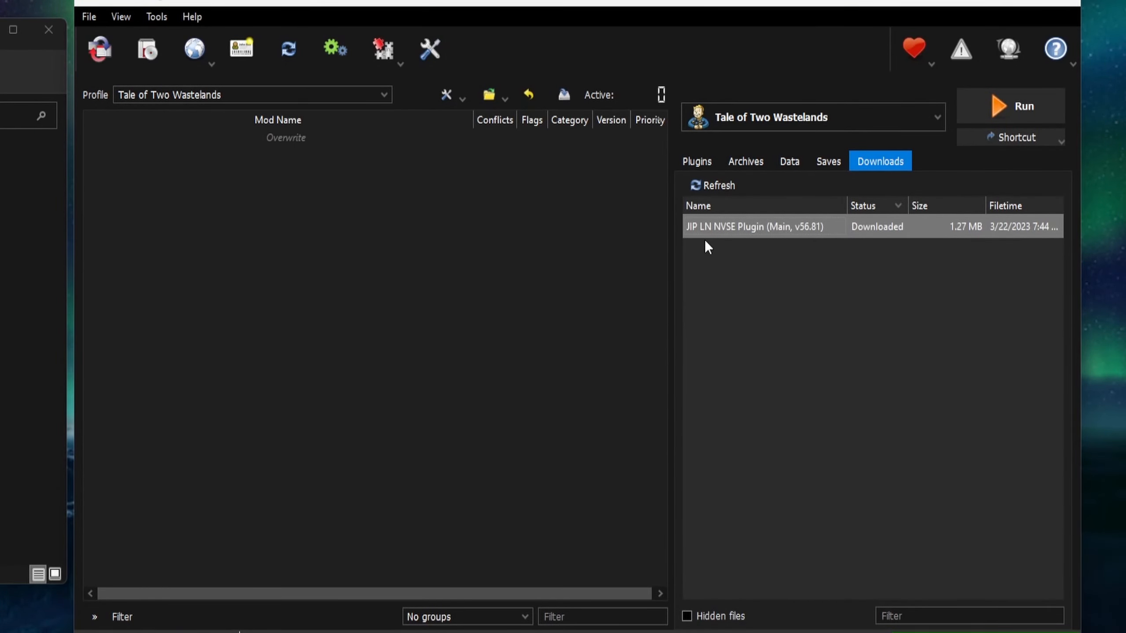
{"action": "mouse_move", "coordinate": [758, 232]}
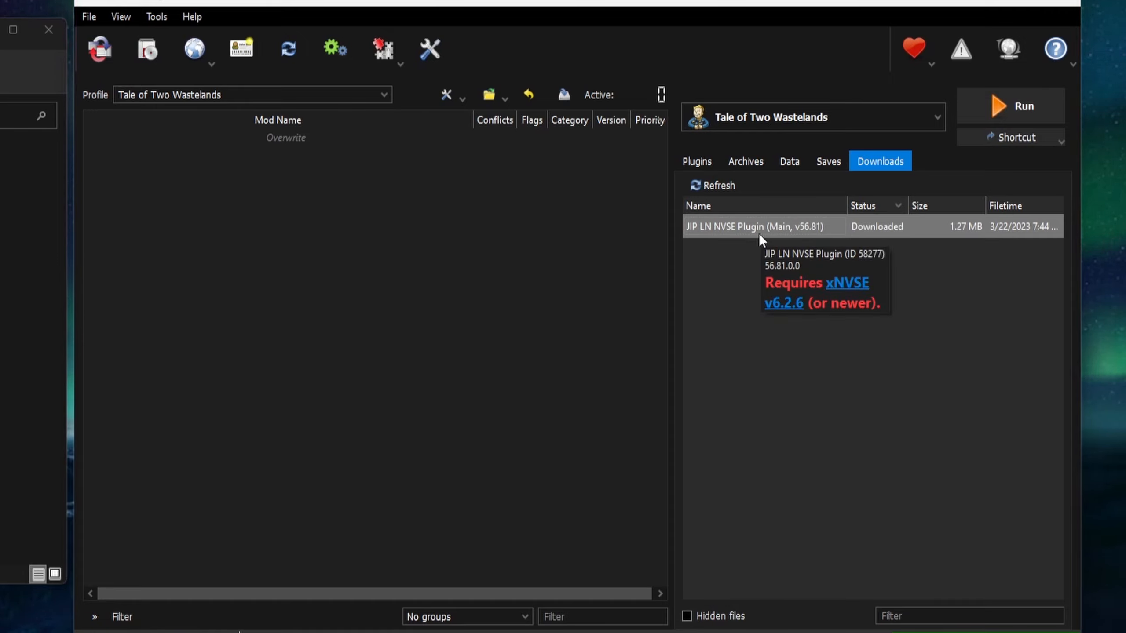
{"action": "double_click", "coordinate": [758, 233]}
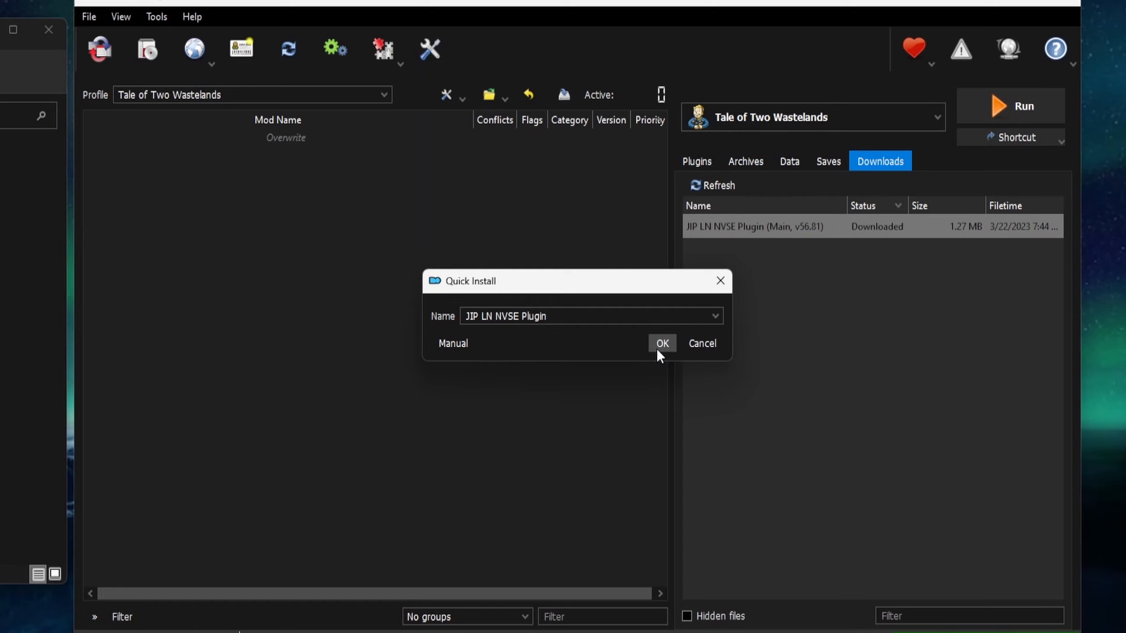
{"action": "left_click", "coordinate": [458, 347]}
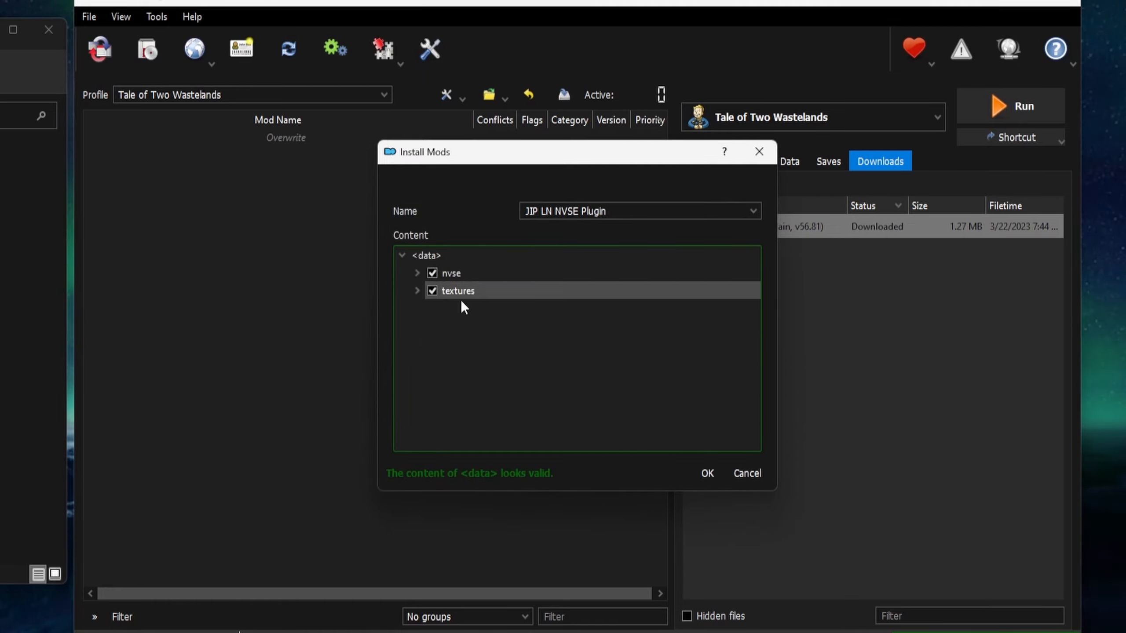
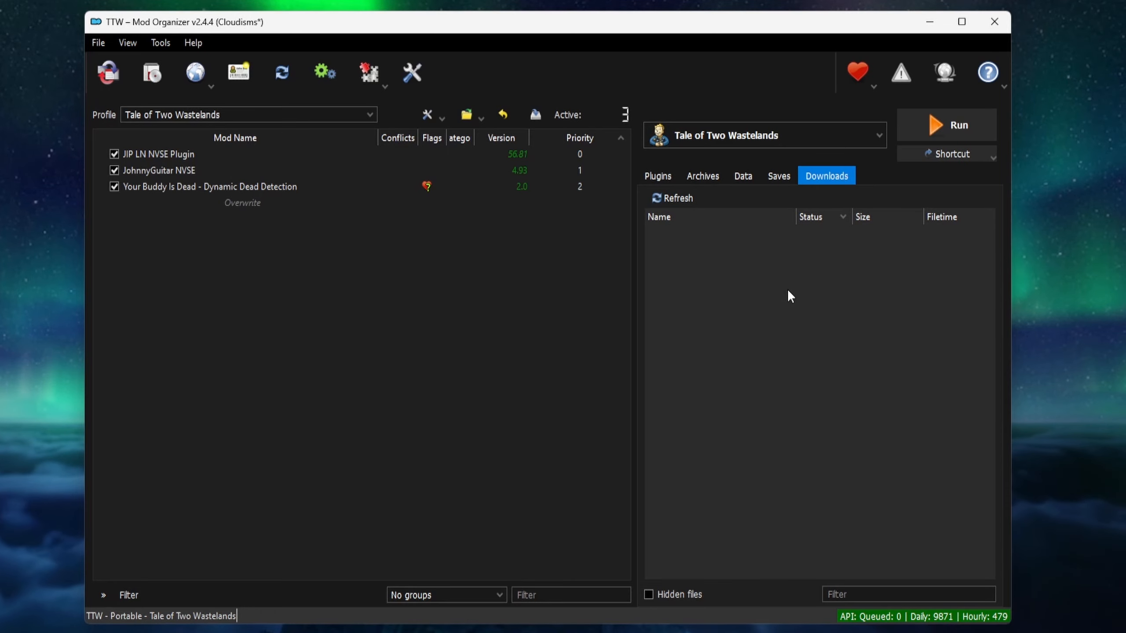
Check the Hide downloads after installation option in the general settings and close the settings with it enabled
{"action": "left_click", "coordinate": [416, 74]}
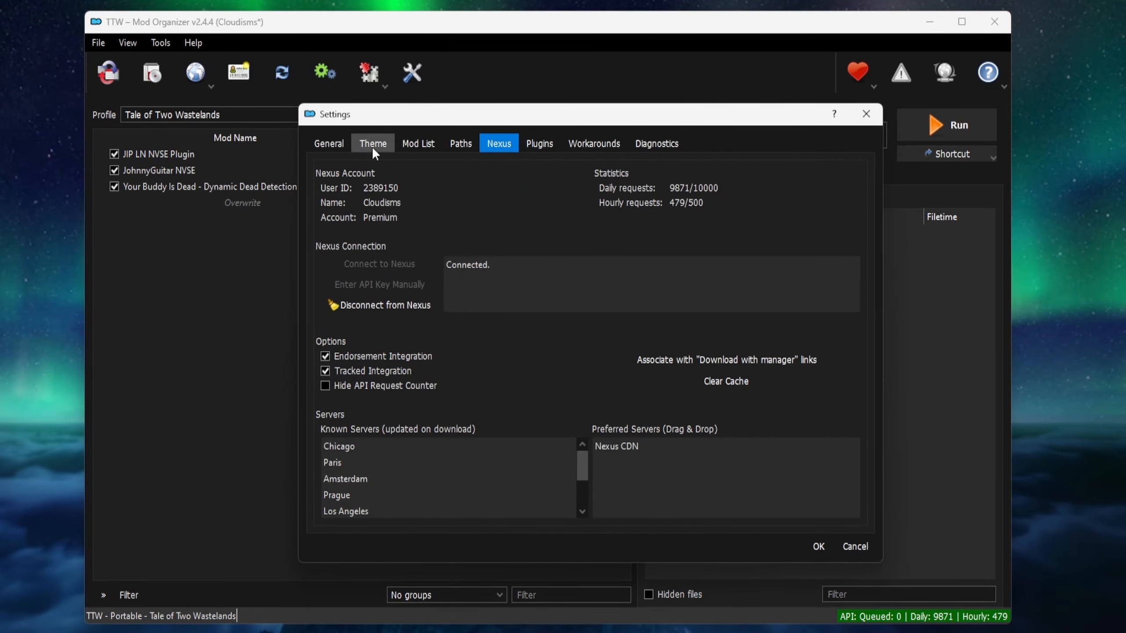
{"action": "left_click", "coordinate": [337, 144]}
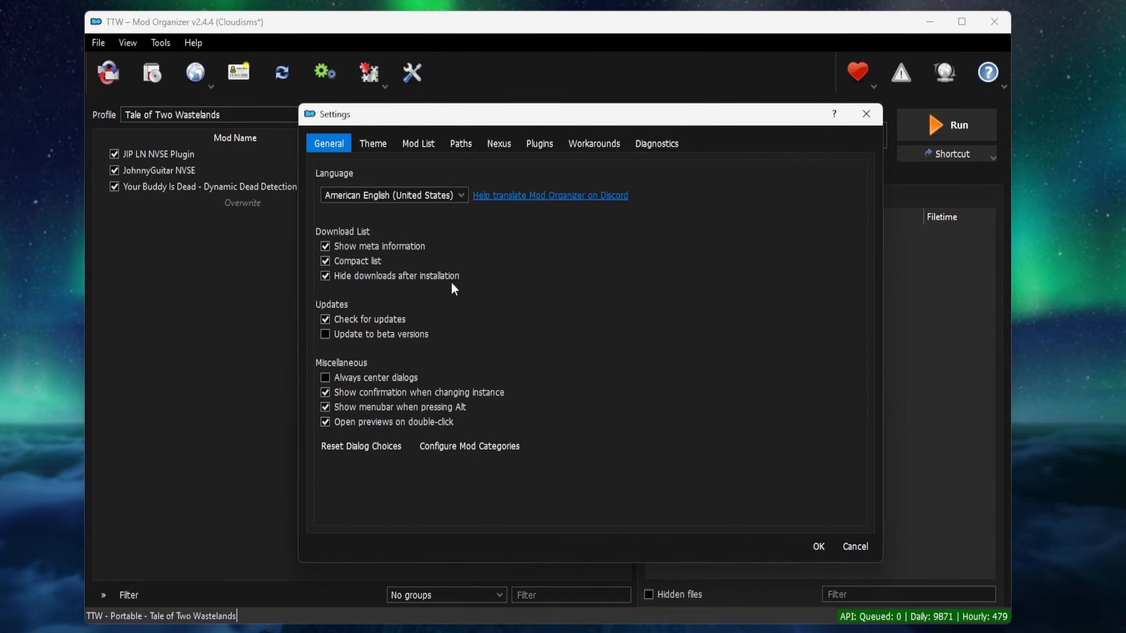
{"action": "left_click", "coordinate": [819, 547]}
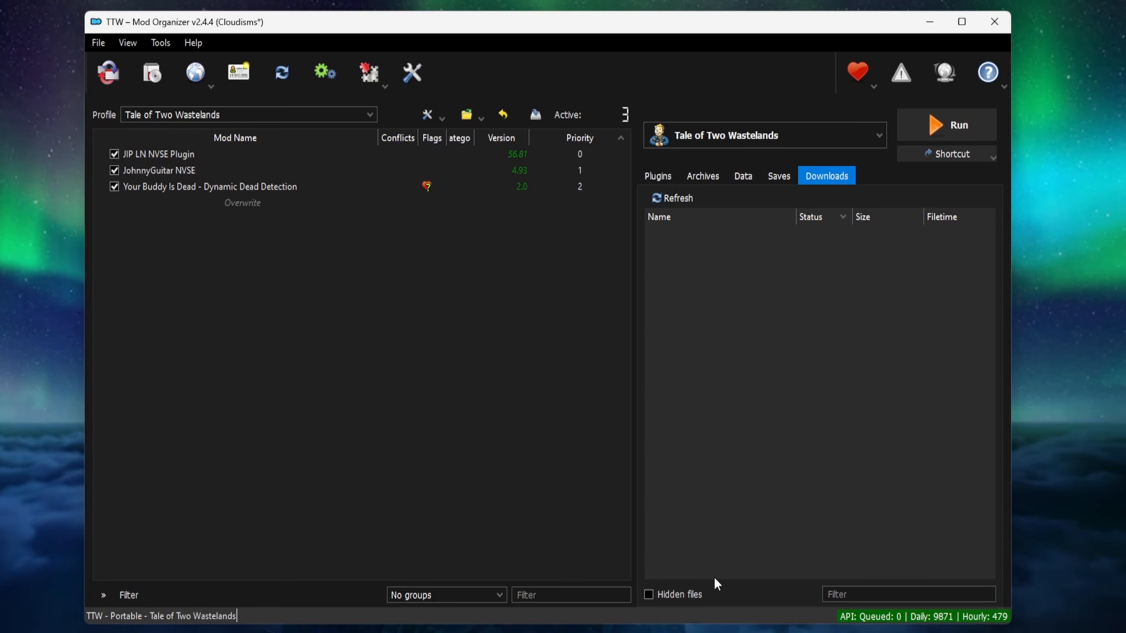
Show the hidden files in the downloads list and delete all downloads from the list and disk
{"action": "left_click", "coordinate": [695, 593]}
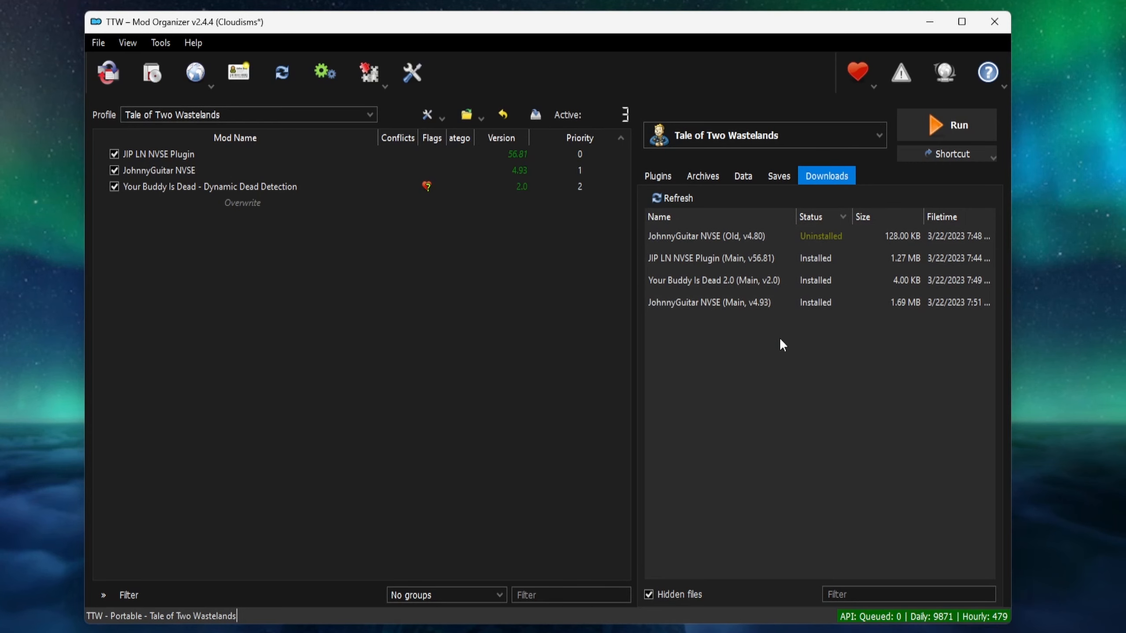
{"action": "right_click", "coordinate": [702, 398]}
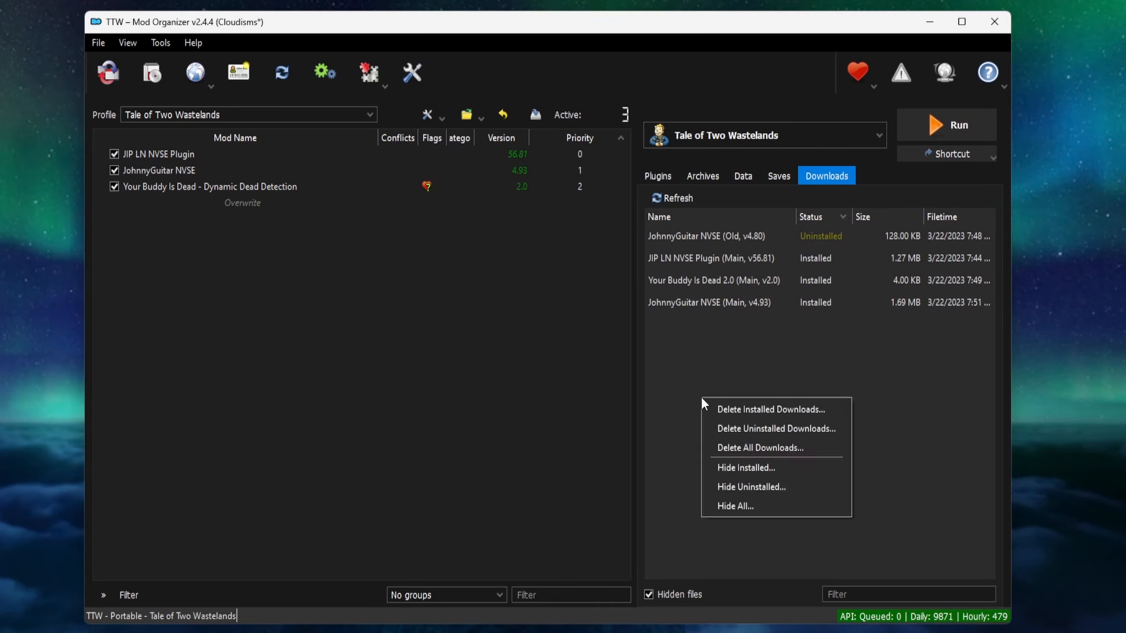
{"action": "left_click", "coordinate": [730, 449]}
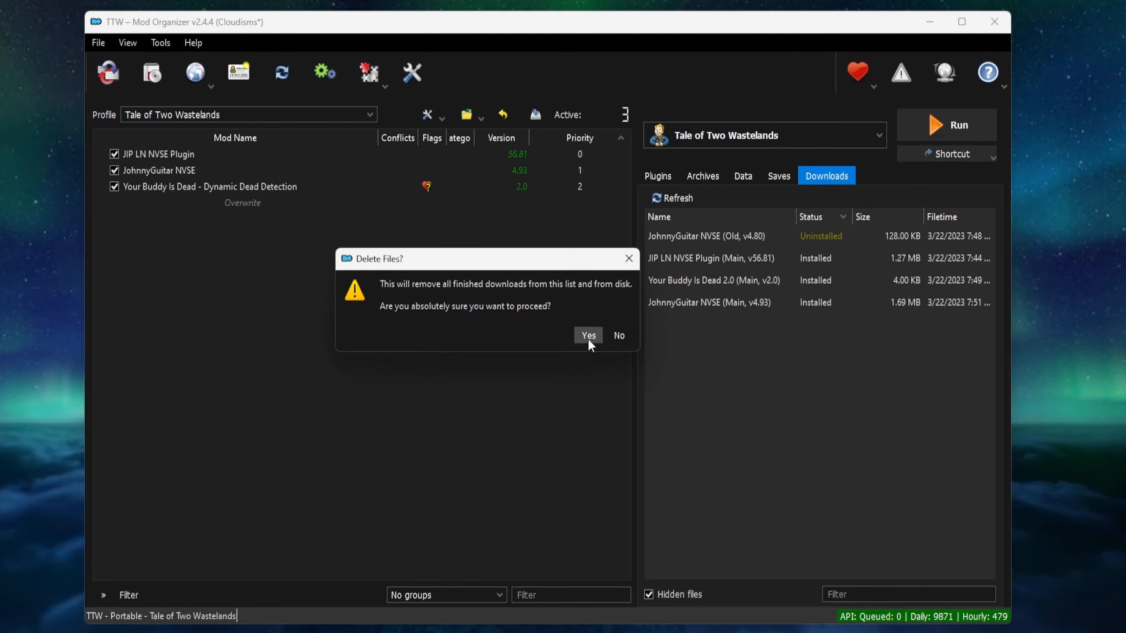
{"action": "left_click", "coordinate": [588, 336]}
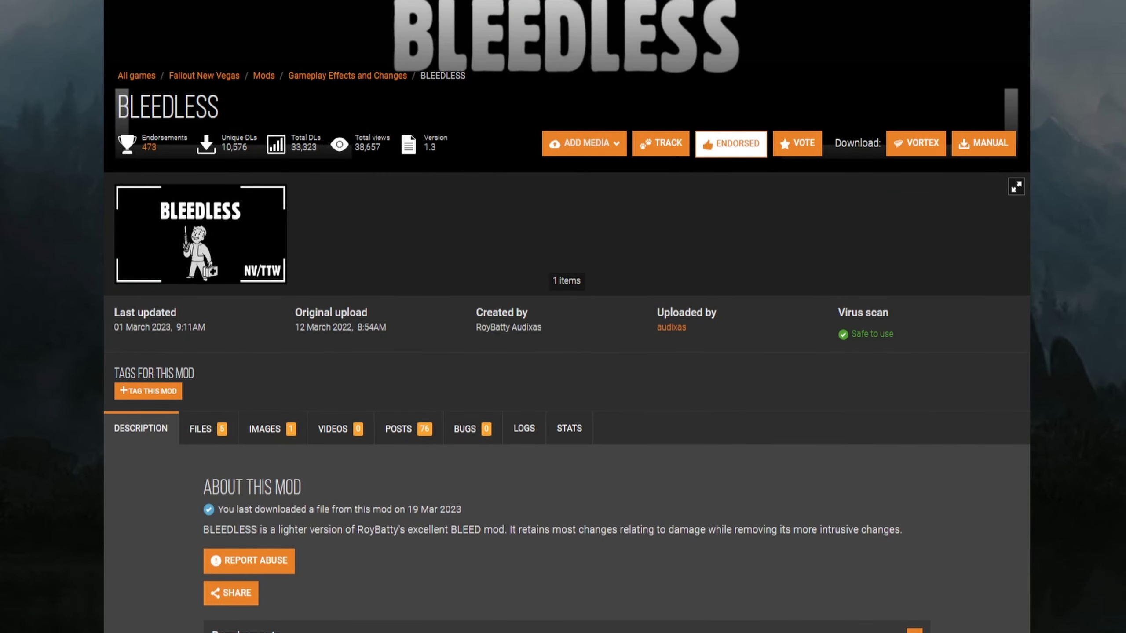
Download the BLEEDLESS for TTW main file through the mod manager from the files of the BLEEDLESS mod page
{"action": "left_click", "coordinate": [223, 442]}
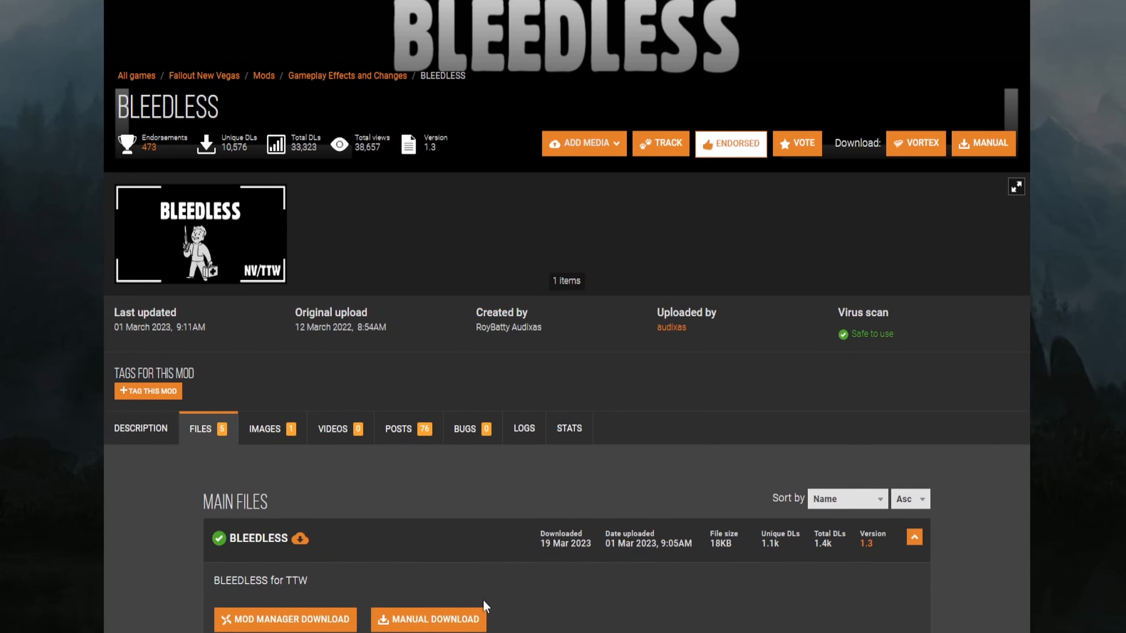
{"action": "scroll", "coordinate": [483, 605], "scroll_direction": "down", "scroll_amount": 3}
{"action": "scroll", "coordinate": [607, 493], "scroll_direction": "down", "scroll_amount": 3}
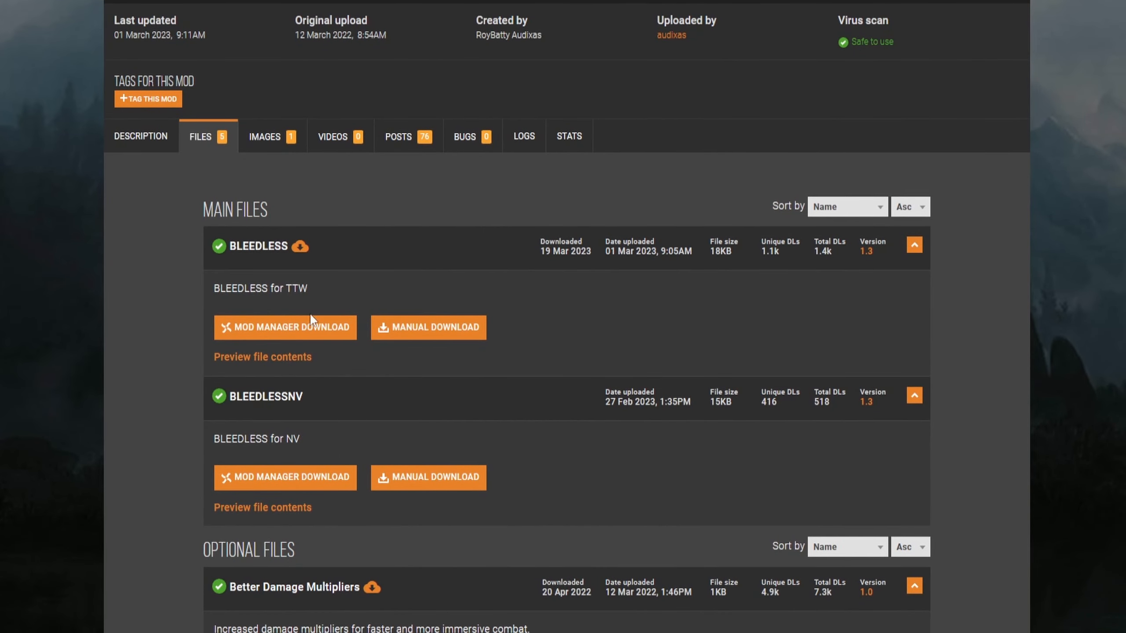
{"action": "left_click", "coordinate": [306, 329]}
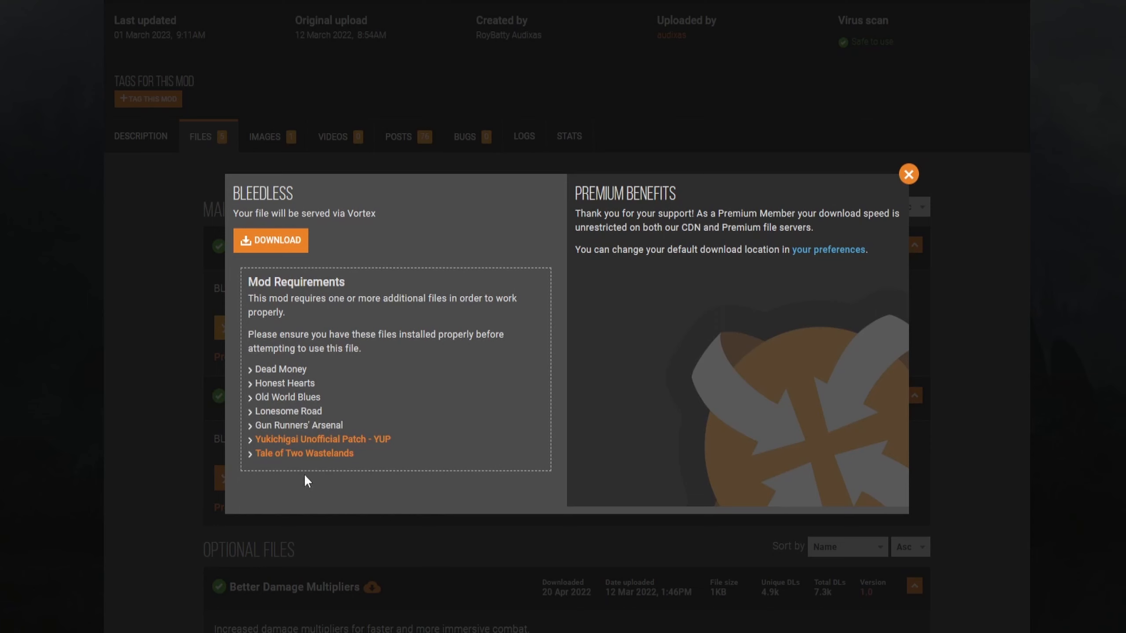
{"action": "left_click", "coordinate": [305, 242]}
{"action": "left_click", "coordinate": [908, 174]}
Review the optional files' Better Damage Multipliers description and download that file through the mod manager
{"action": "scroll", "coordinate": [935, 369], "scroll_direction": "down", "scroll_amount": 10}
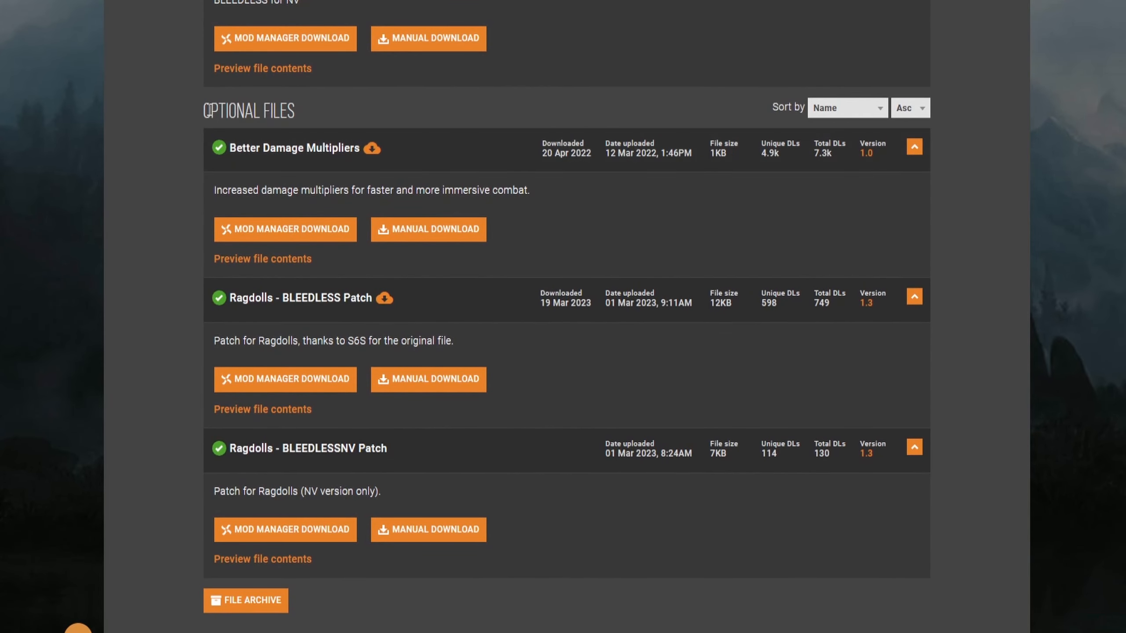
{"action": "left_click_drag", "start_coordinate": [229, 111], "coordinate": [290, 112]}
{"action": "left_click", "coordinate": [260, 114]}
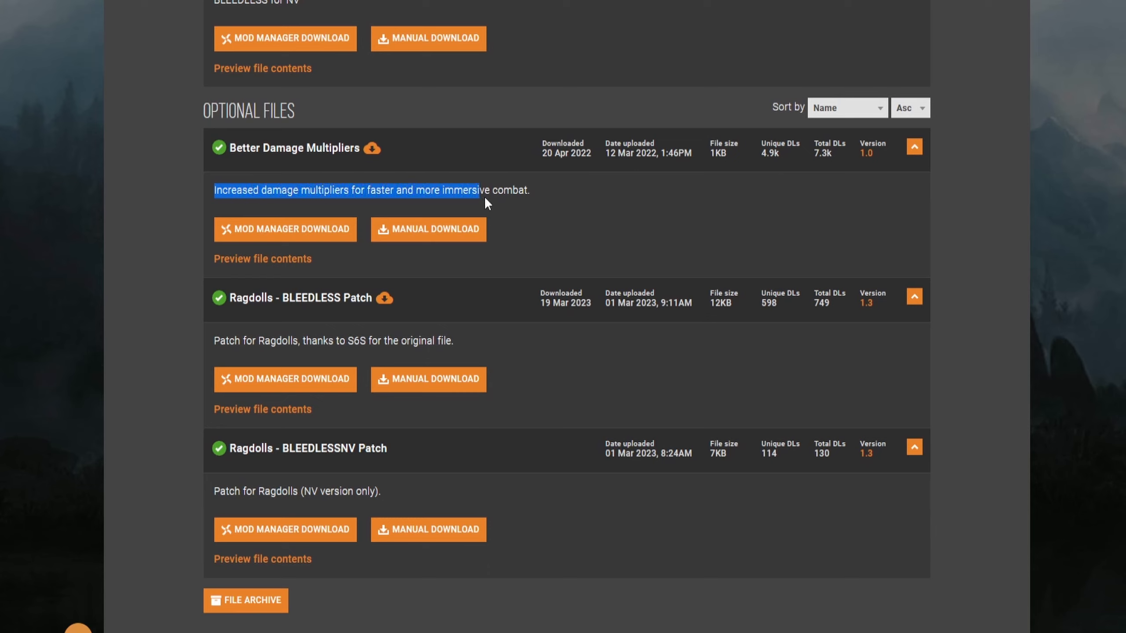
{"action": "left_click_drag", "start_coordinate": [521, 196], "coordinate": [524, 194]}
{"action": "left_click", "coordinate": [568, 211]}
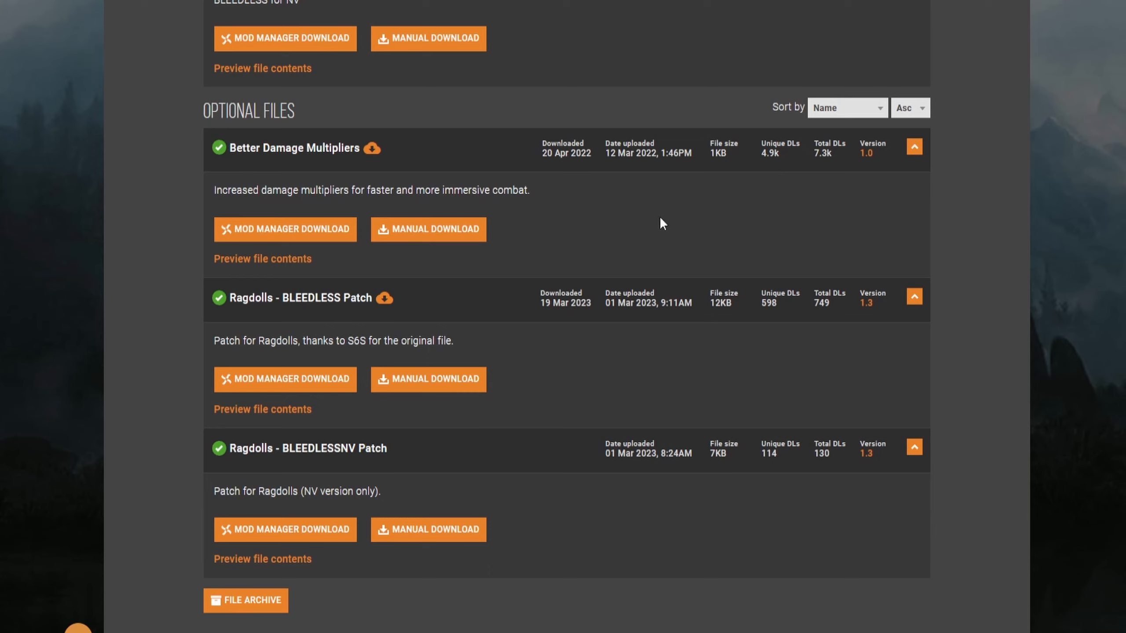
{"action": "left_click", "coordinate": [263, 233]}
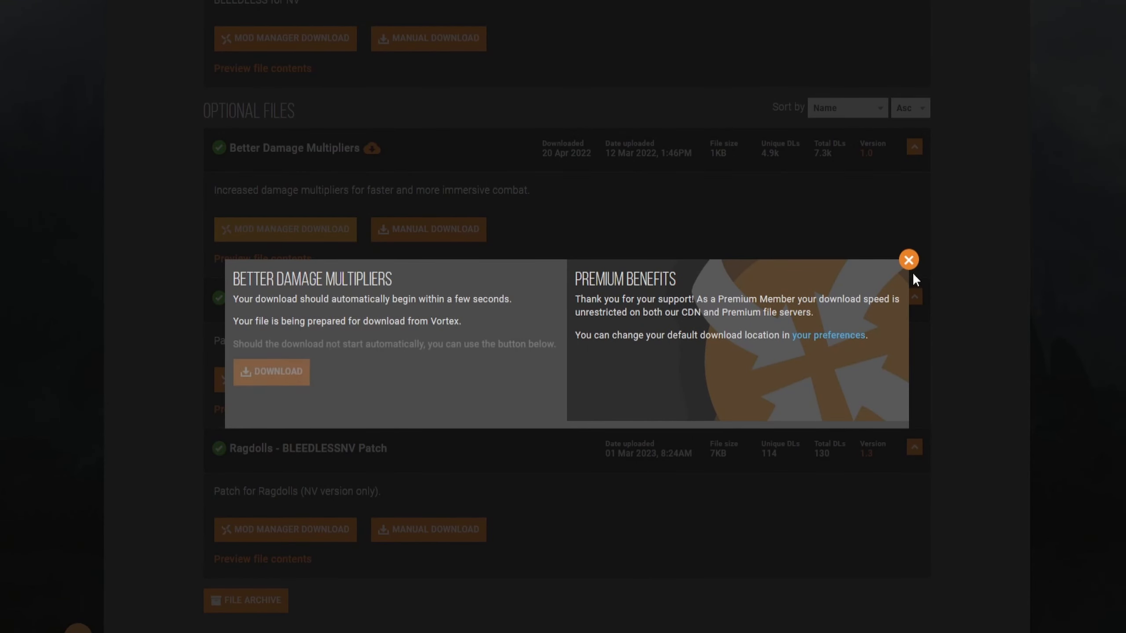
{"action": "left_click", "coordinate": [909, 261]}
Download the optional Ragdolls - BLEEDLESS Patch through the mod manager and close the download pop-up
{"action": "left_click", "coordinate": [329, 380]}
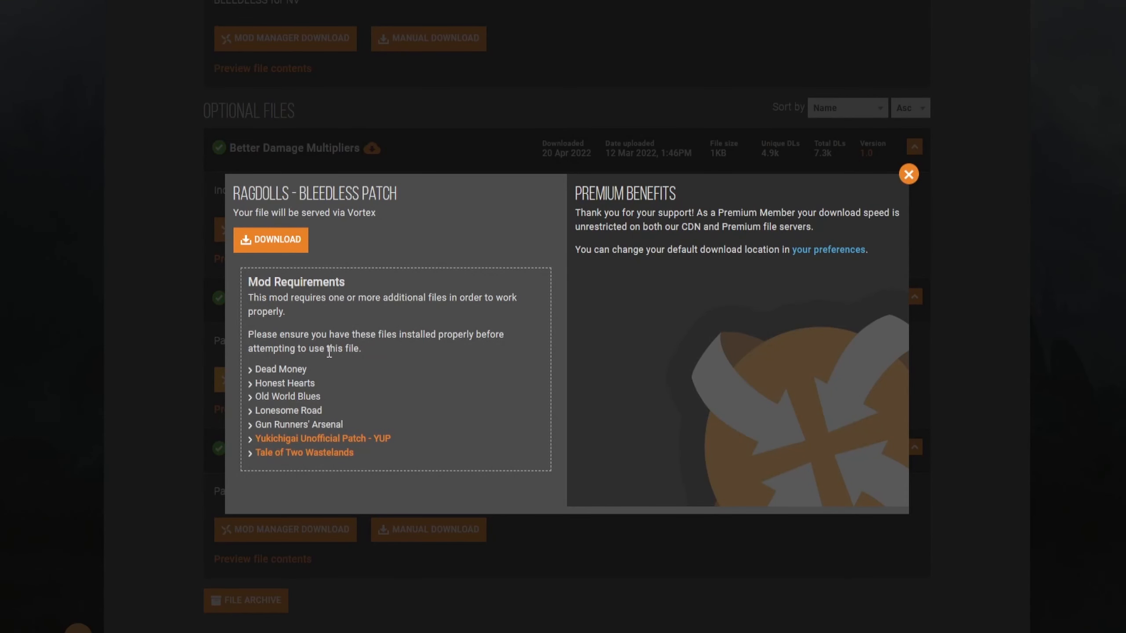
{"action": "left_click", "coordinate": [265, 251]}
{"action": "left_click", "coordinate": [908, 174]}
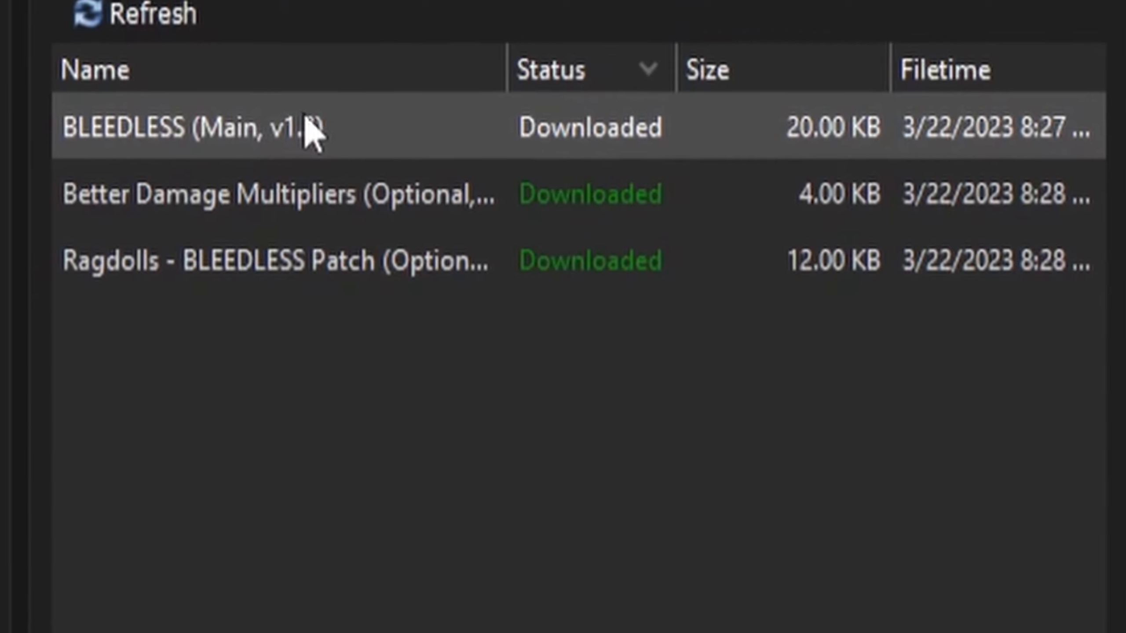
Widen the Name column of Mod Organizer's downloads list and install the BLEEDLESS main file with the manual installer
{"action": "left_click_drag", "start_coordinate": [508, 56], "coordinate": [576, 70]}
{"action": "left_click_drag", "start_coordinate": [676, 69], "coordinate": [774, 56]}
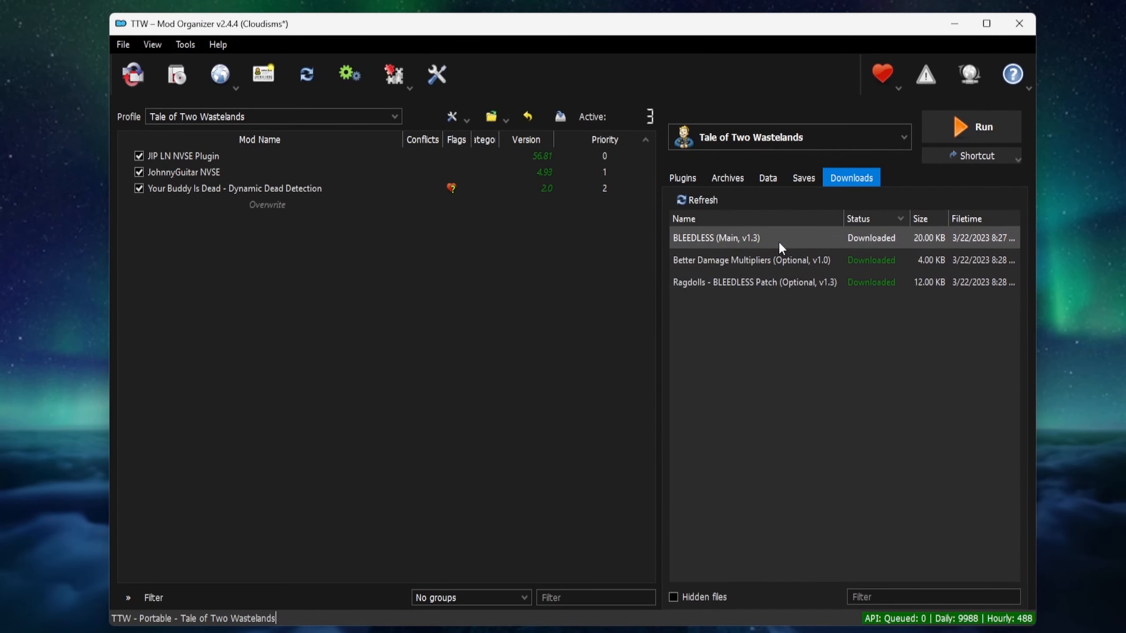
{"action": "double_click", "coordinate": [386, 140]}
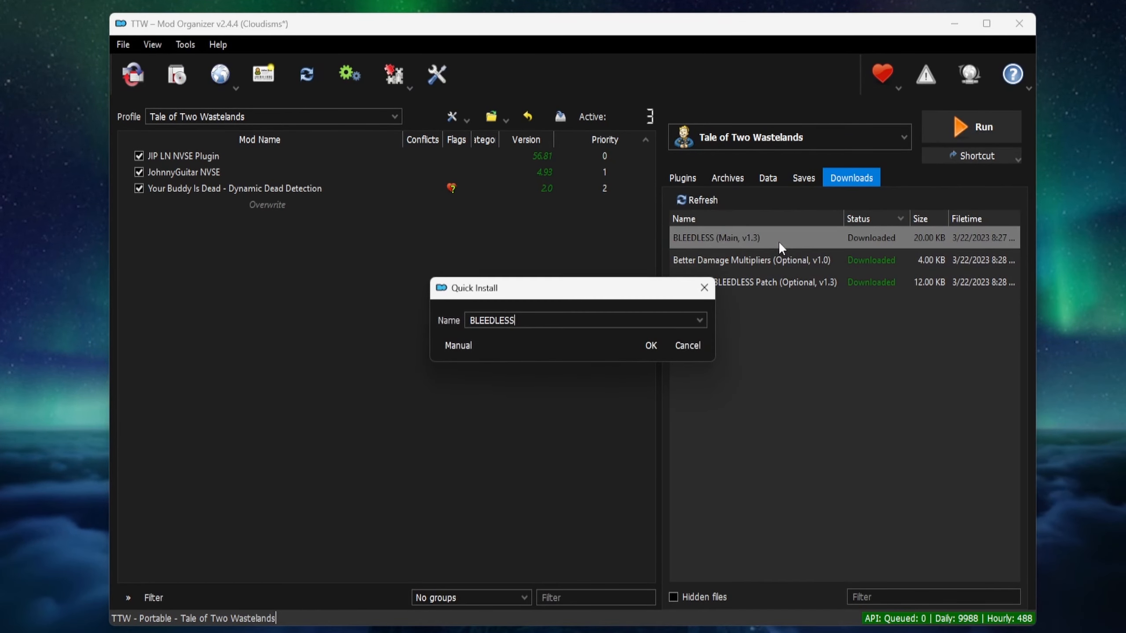
{"action": "left_click", "coordinate": [461, 345]}
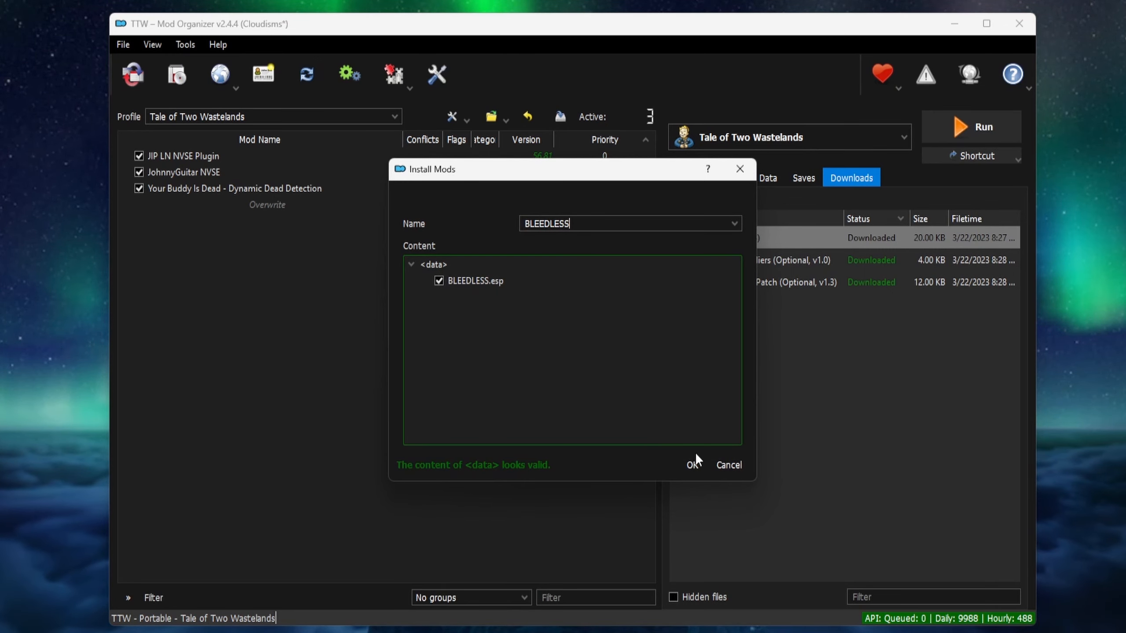
{"action": "left_click", "coordinate": [692, 463]}
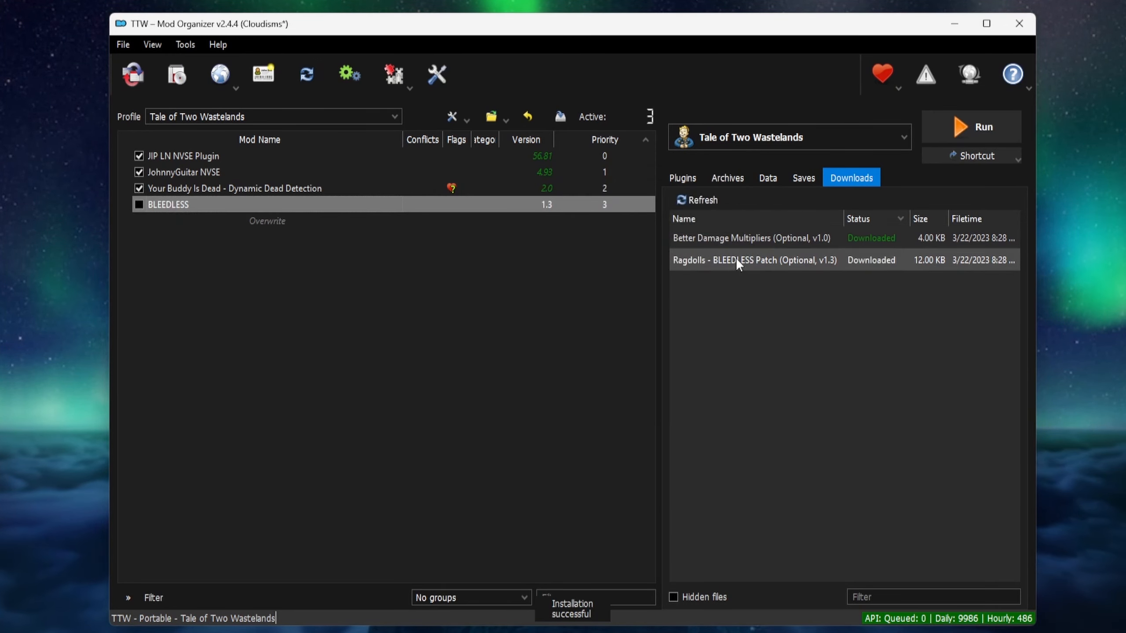
Install the Better Damage Multipliers download as a separate mod named "BLEEDLESS - Better Damage Multipliers" instead of merging or replacing
{"action": "double_click", "coordinate": [728, 243]}
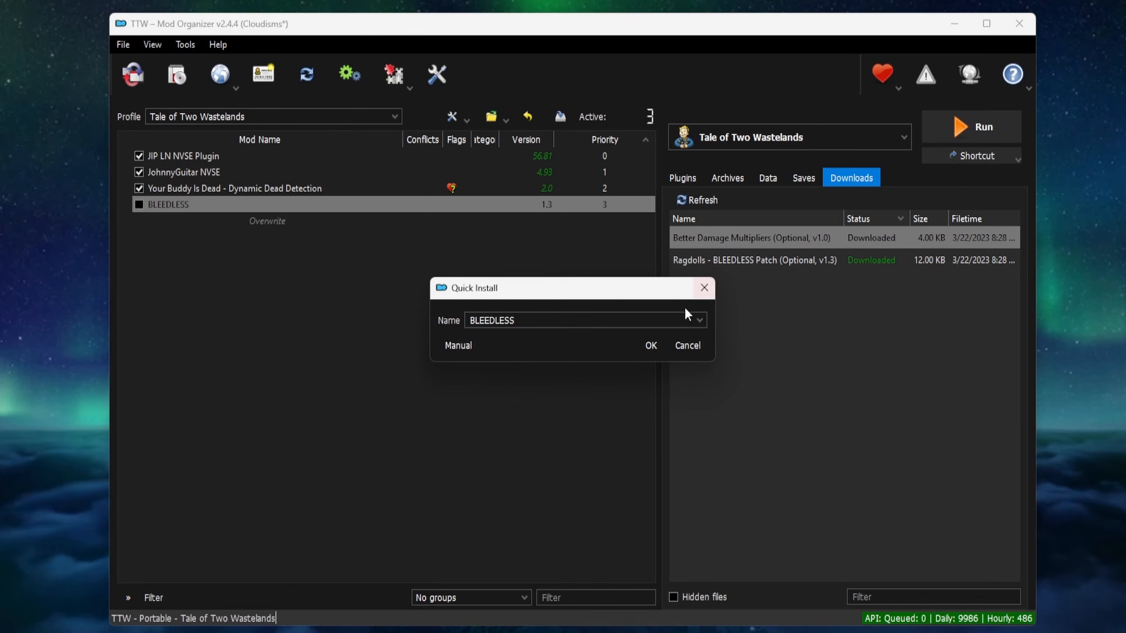
{"action": "left_click", "coordinate": [650, 347]}
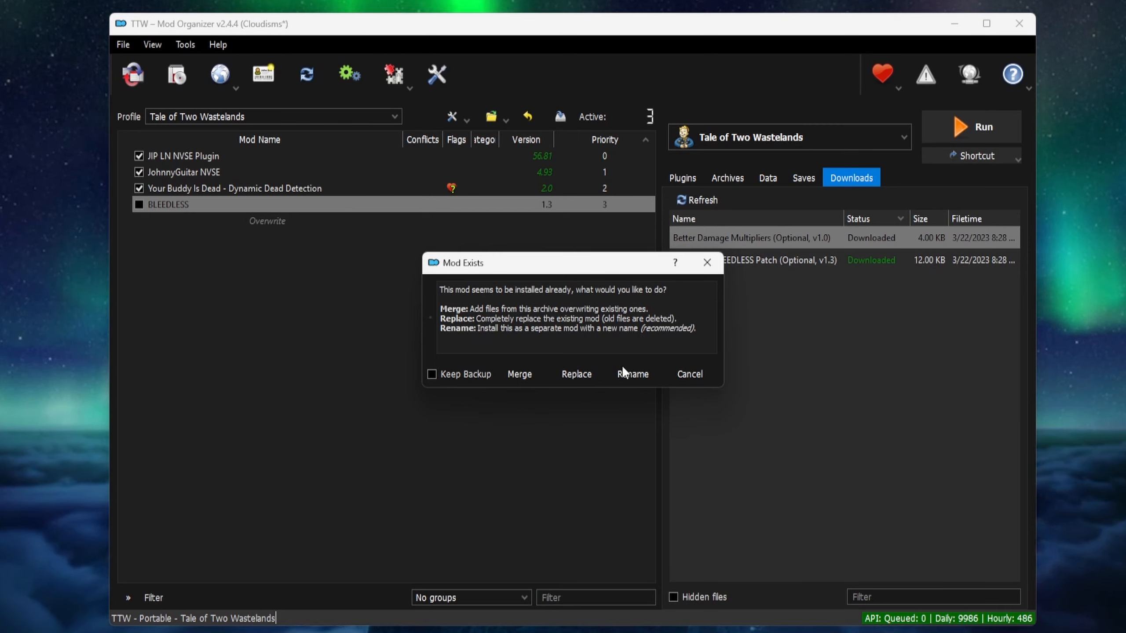
{"action": "left_click", "coordinate": [633, 374]}
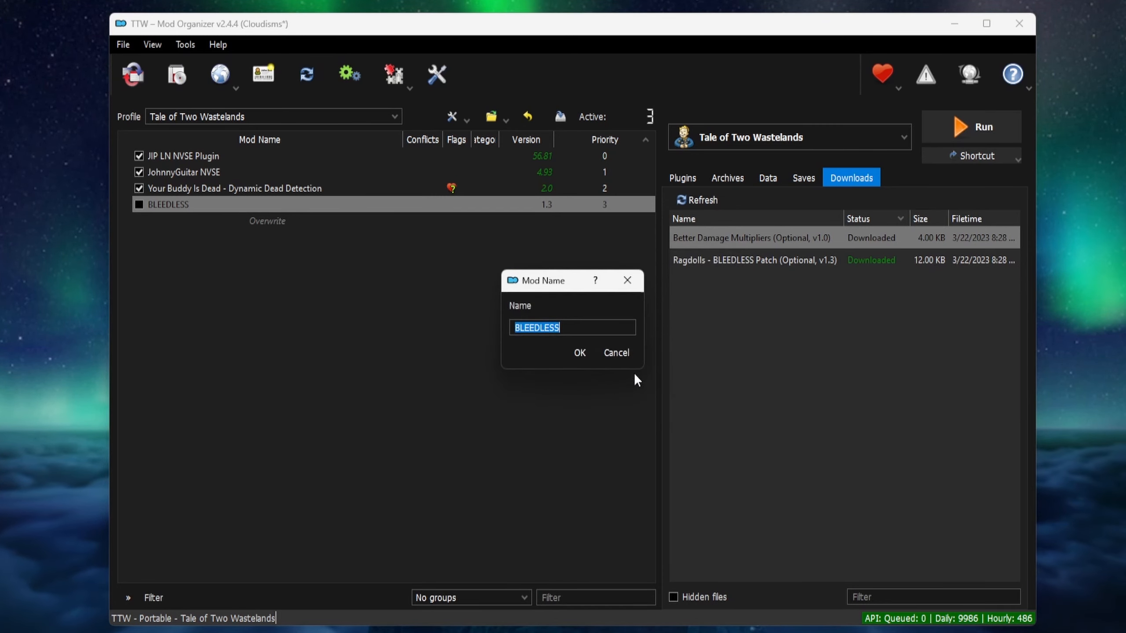
{"action": "left_click", "coordinate": [575, 332]}
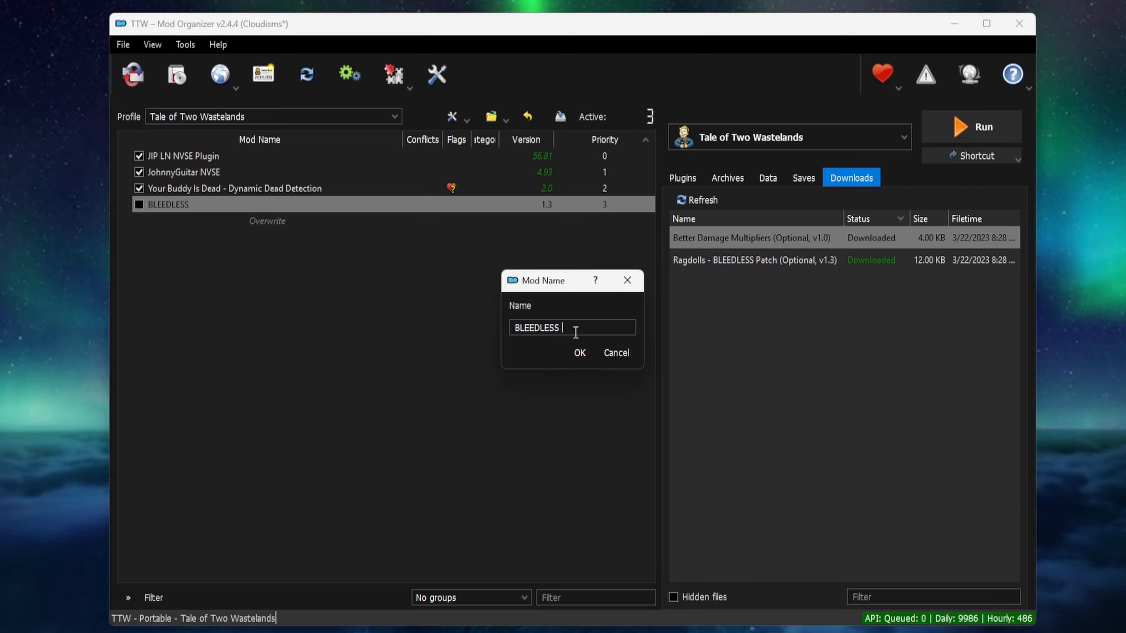
{"action": "type", "text": "- "}
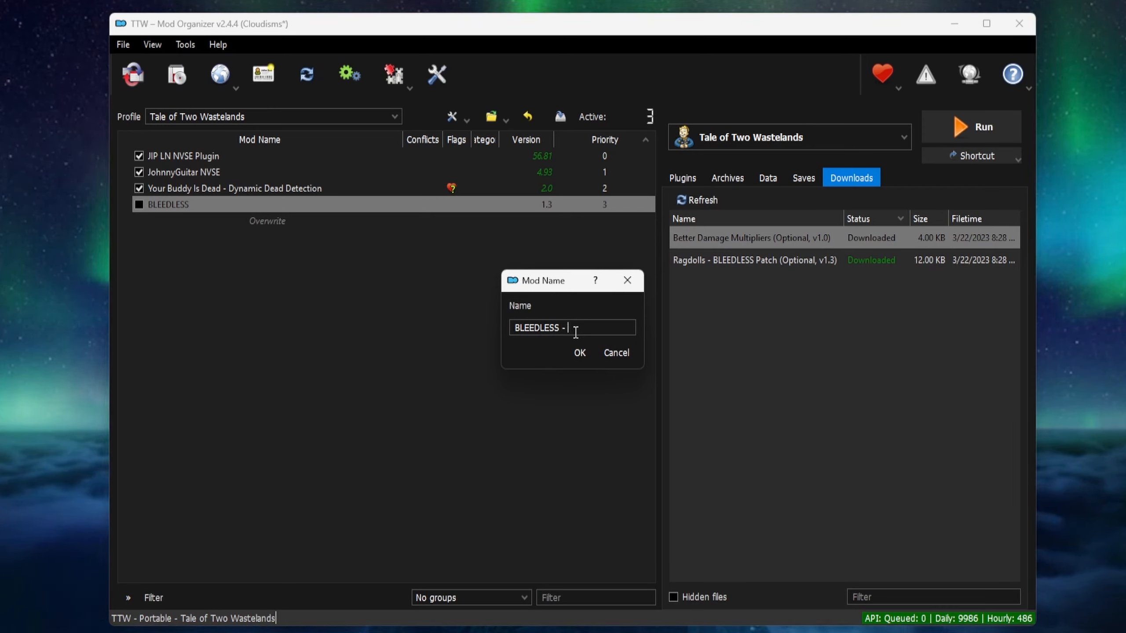
{"action": "type", "text": "Better"}
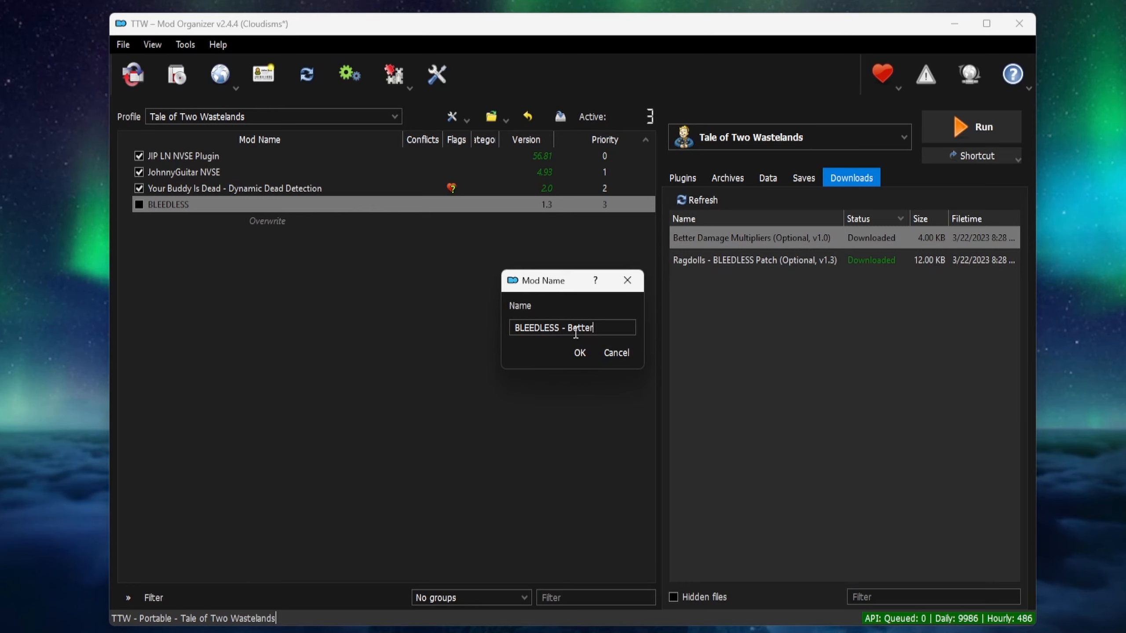
{"action": "type", "text": " Damage"}
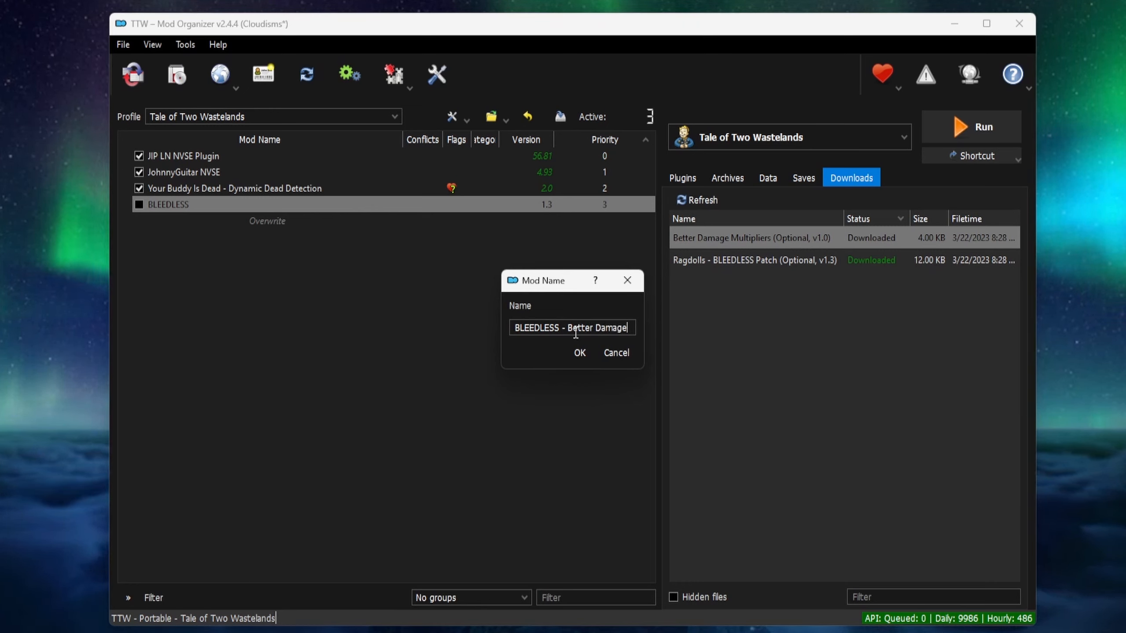
{"action": "type", "text": " Multip"}
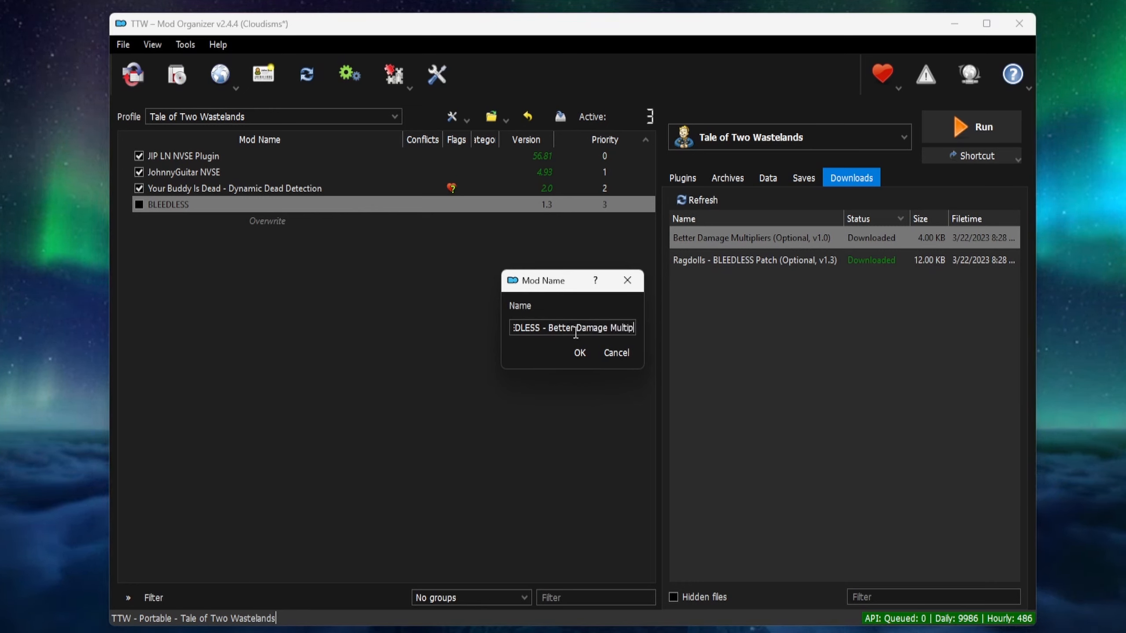
{"action": "type", "text": "liers"}
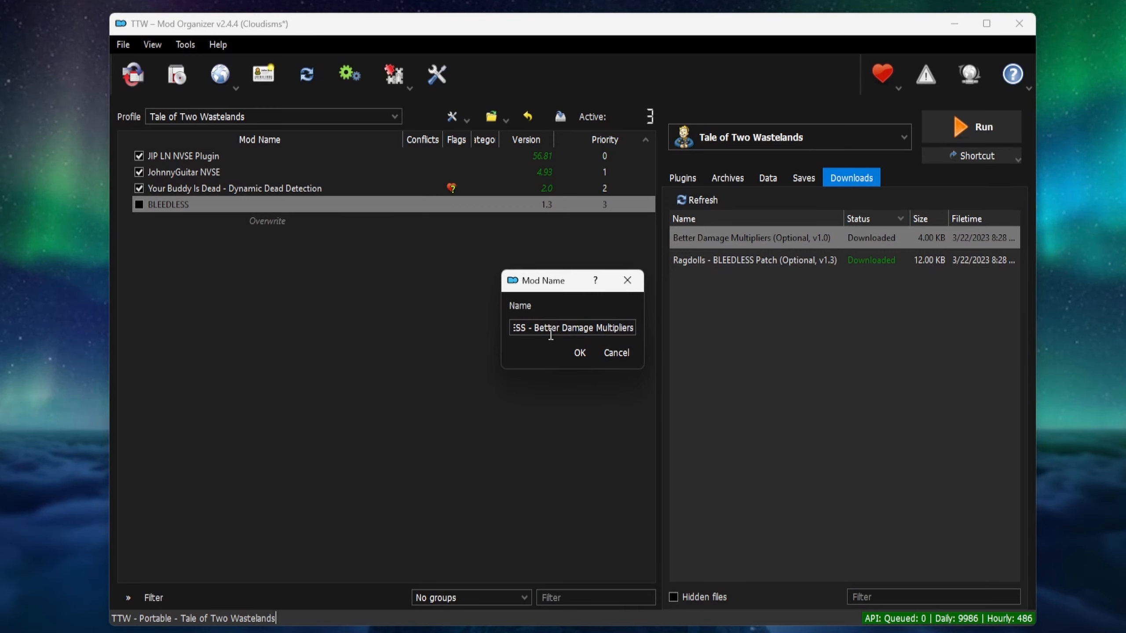
{"action": "left_click", "coordinate": [579, 355]}
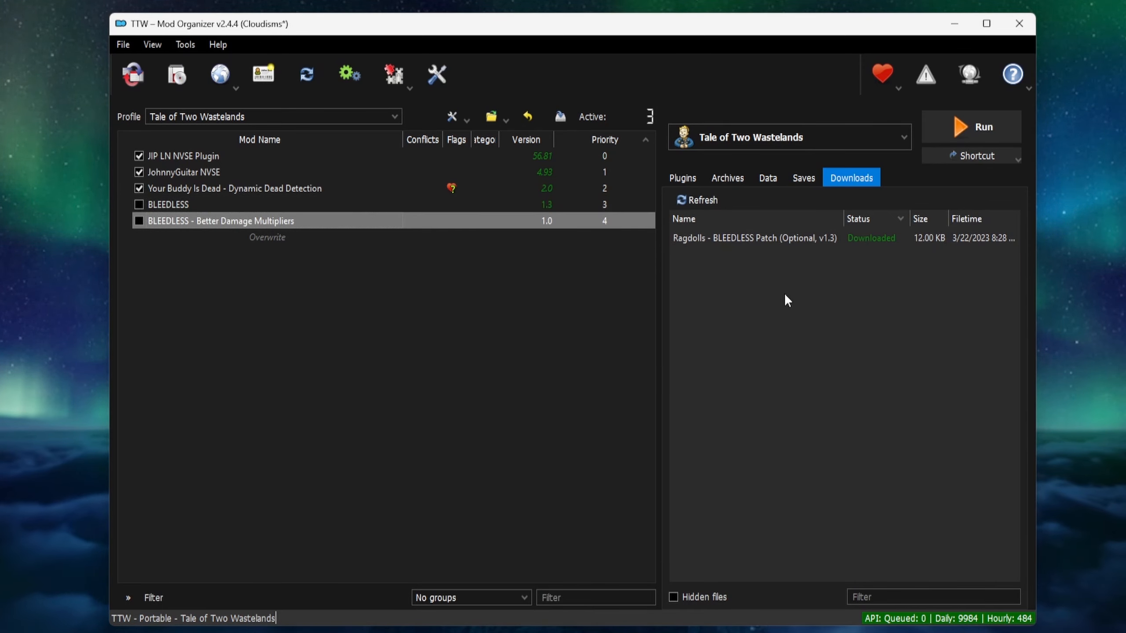
Install the Ragdolls - BLEEDLESS Patch download with the manual installer under the name "BLEEDLESS - Ragdolls Patch"
{"action": "double_click", "coordinate": [771, 240]}
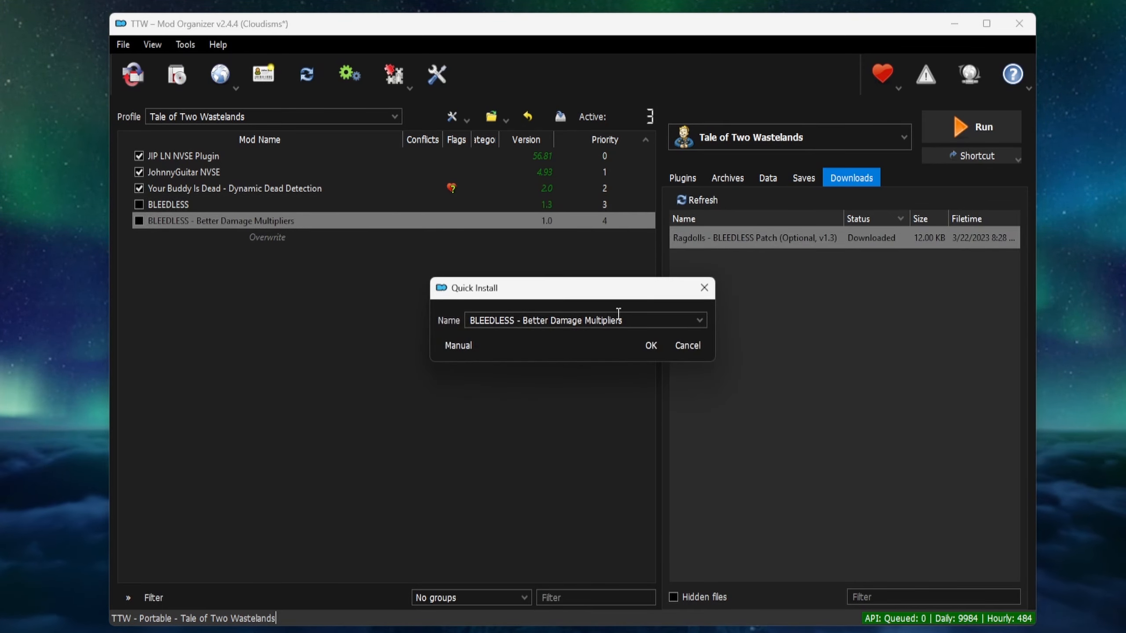
{"action": "type", "text": "Ra"}
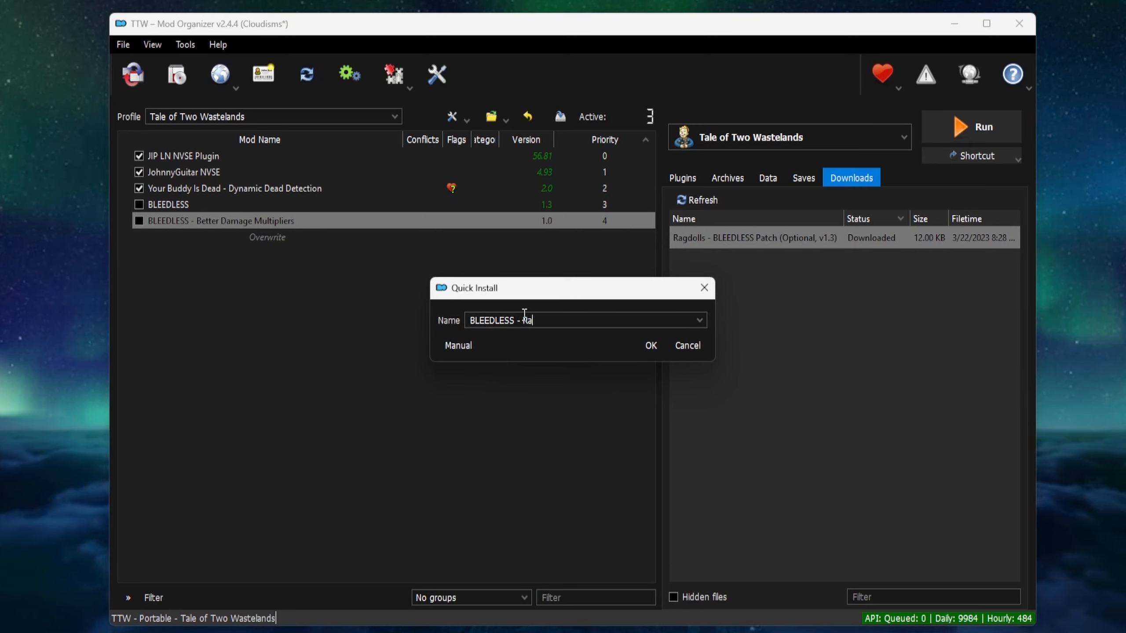
{"action": "type", "text": "dgolls P"}
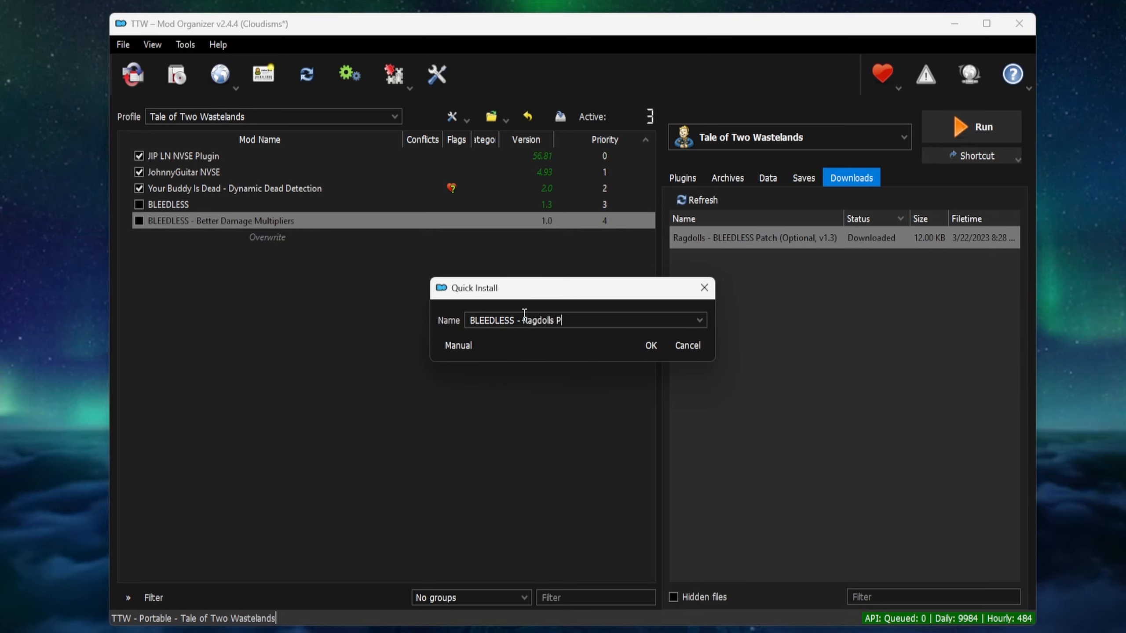
{"action": "left_click", "coordinate": [459, 346]}
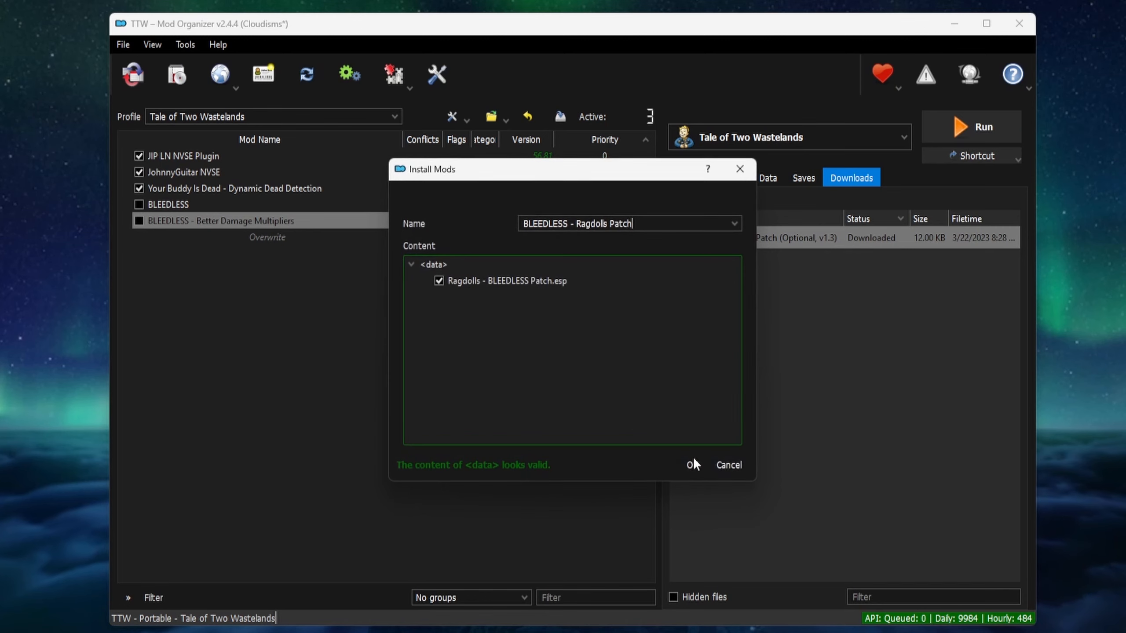
{"action": "left_click", "coordinate": [692, 464]}
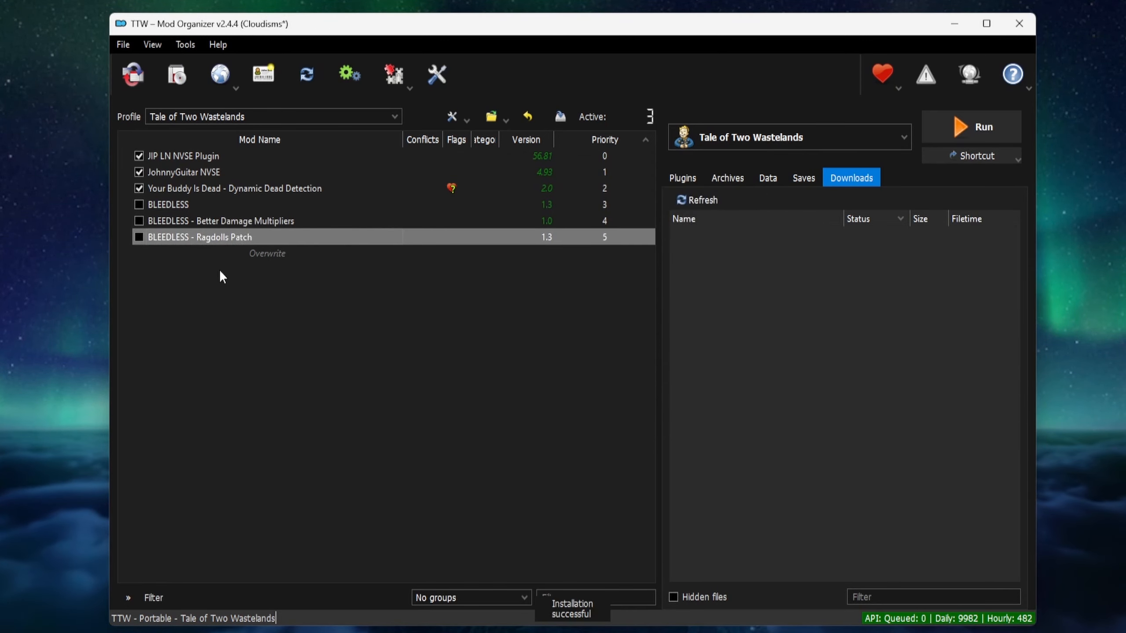
Enable the BLEEDLESS, BLEEDLESS - Better Damage Multipliers and BLEEDLESS - Ragdolls Patch mods in the mod list
{"action": "left_click", "coordinate": [139, 204]}
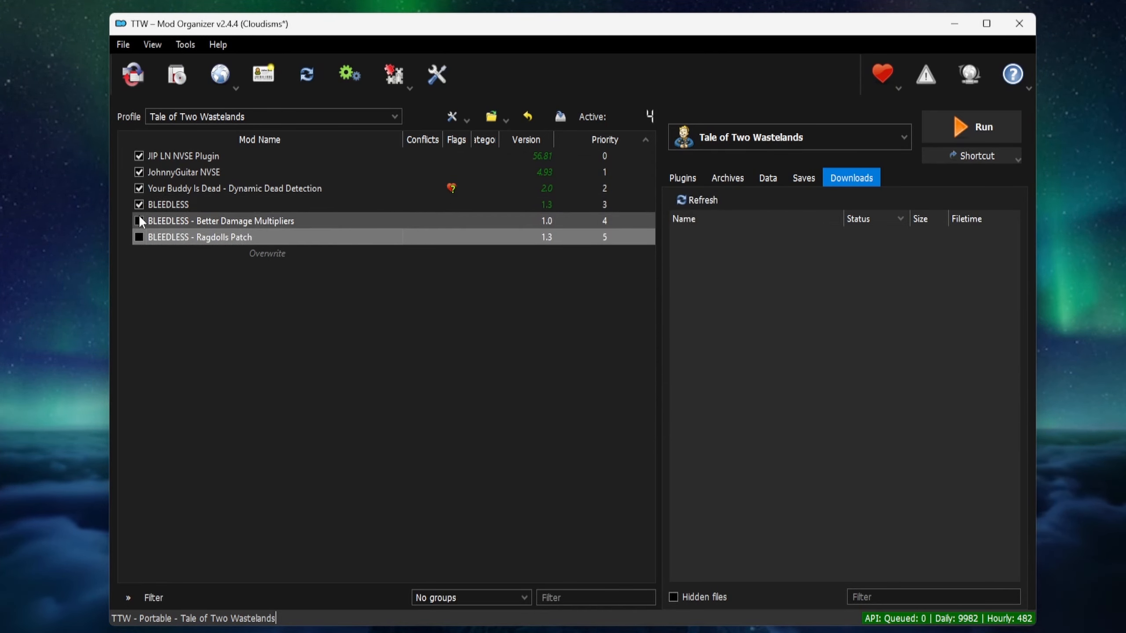
{"action": "left_click", "coordinate": [139, 220]}
{"action": "left_click", "coordinate": [139, 237]}
Check the flag on BLEEDLESS.esp in the plugin list and read the full Missing Masters notification, closing it when done
{"action": "left_click", "coordinate": [681, 178]}
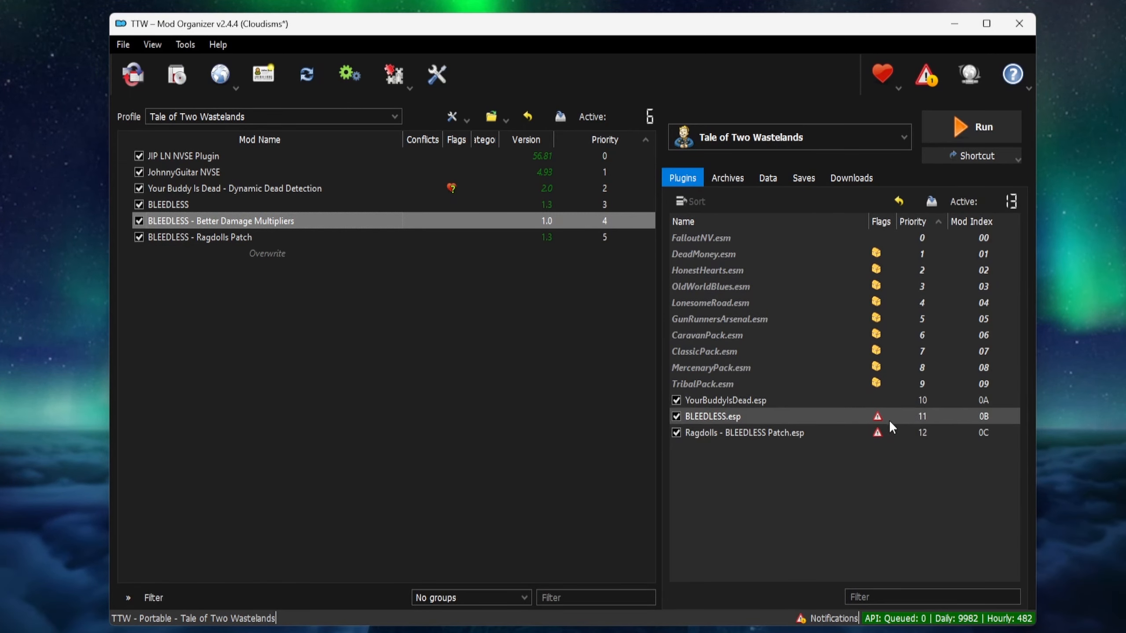
{"action": "mouse_move", "coordinate": [877, 420]}
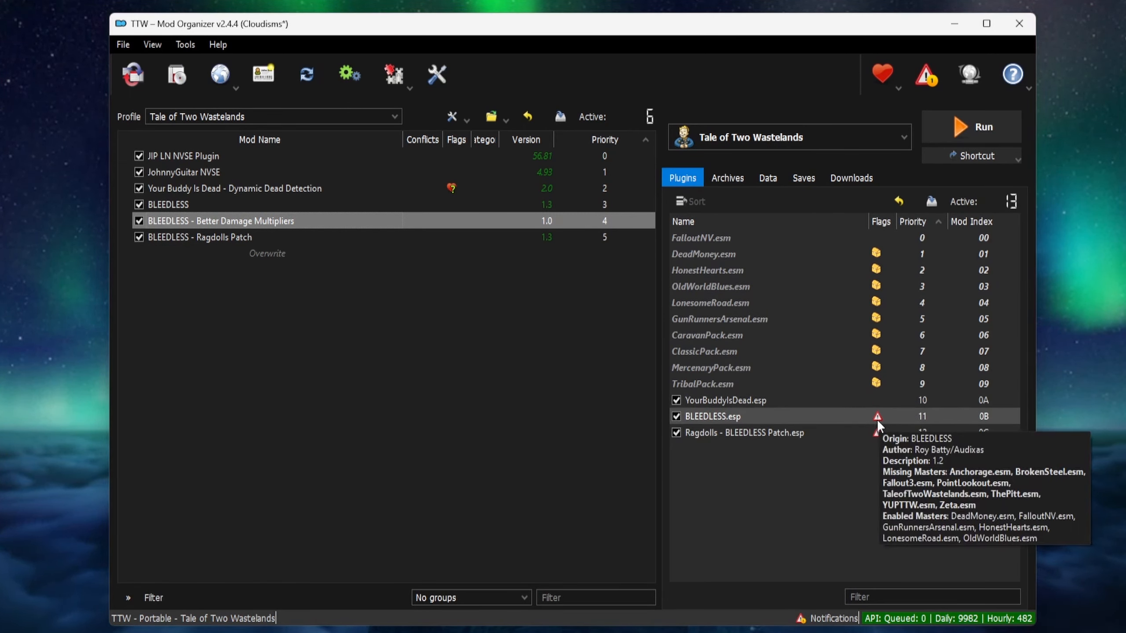
{"action": "left_click", "coordinate": [931, 79]}
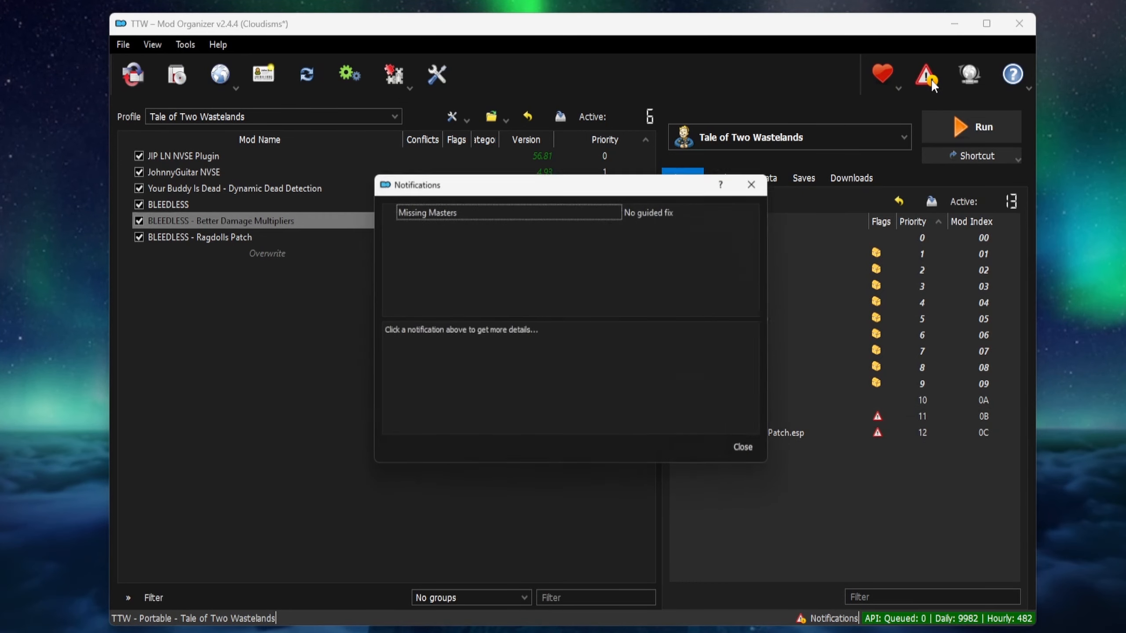
{"action": "left_click", "coordinate": [441, 213]}
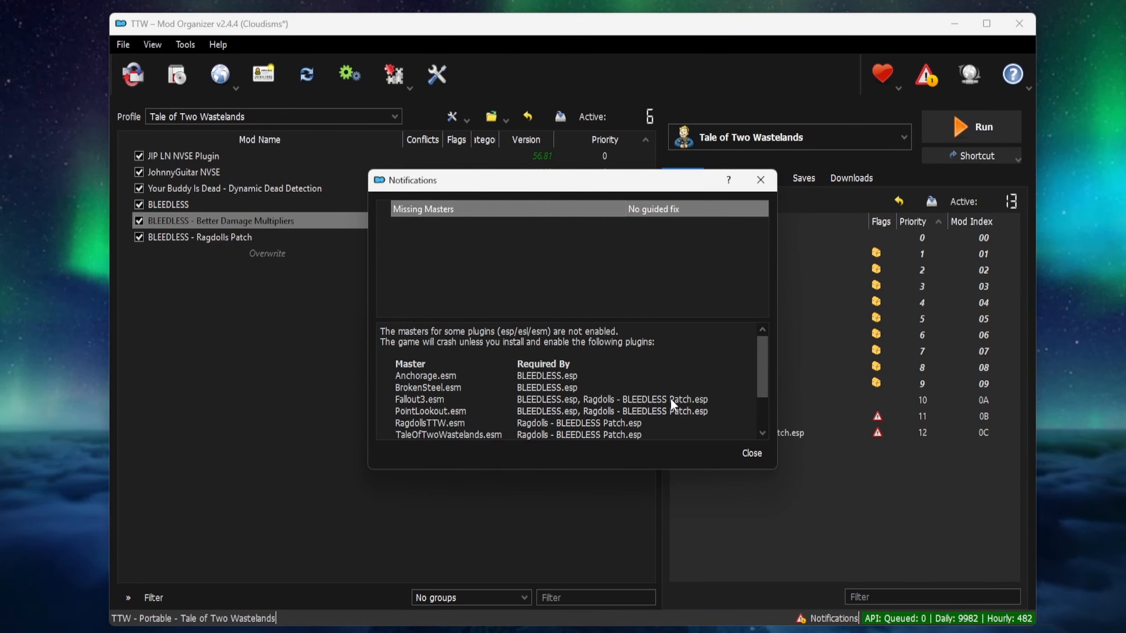
{"action": "scroll", "coordinate": [665, 399], "scroll_direction": "down", "scroll_amount": 1}
{"action": "scroll", "coordinate": [560, 405], "scroll_direction": "up", "scroll_amount": 2}
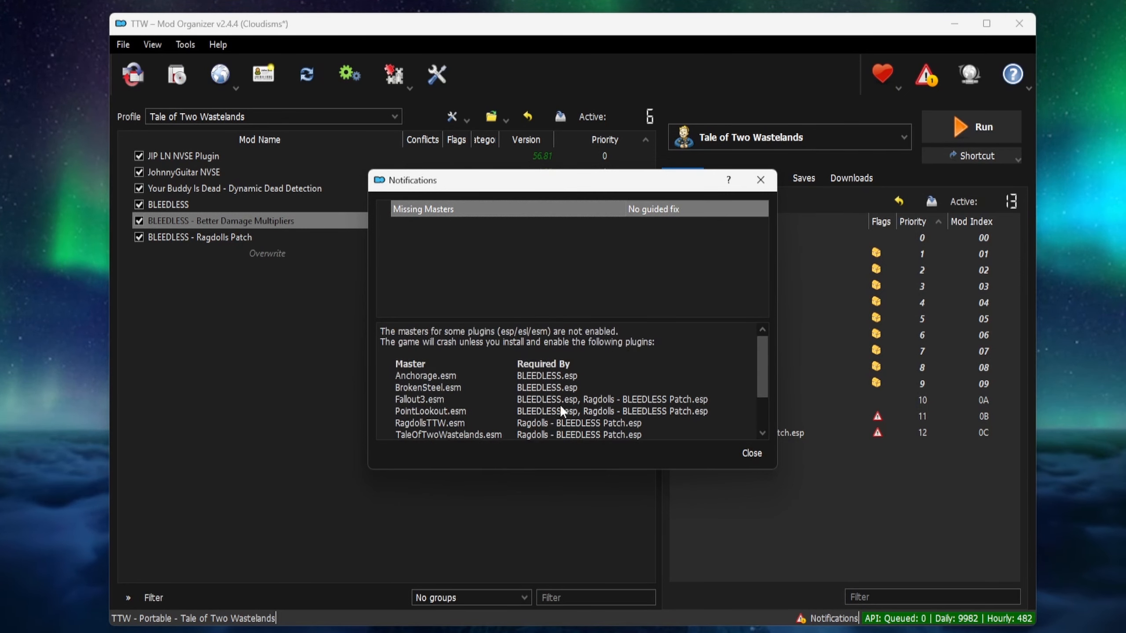
{"action": "left_click_drag", "start_coordinate": [768, 375], "coordinate": [765, 380]}
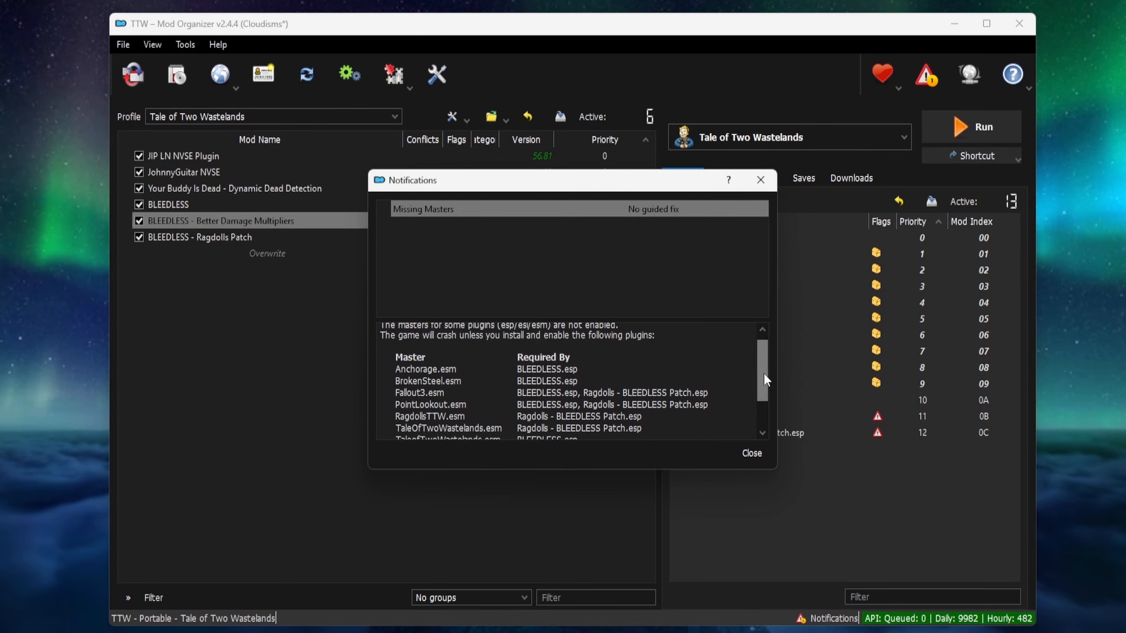
{"action": "scroll", "coordinate": [547, 373], "scroll_direction": "down", "scroll_amount": 1}
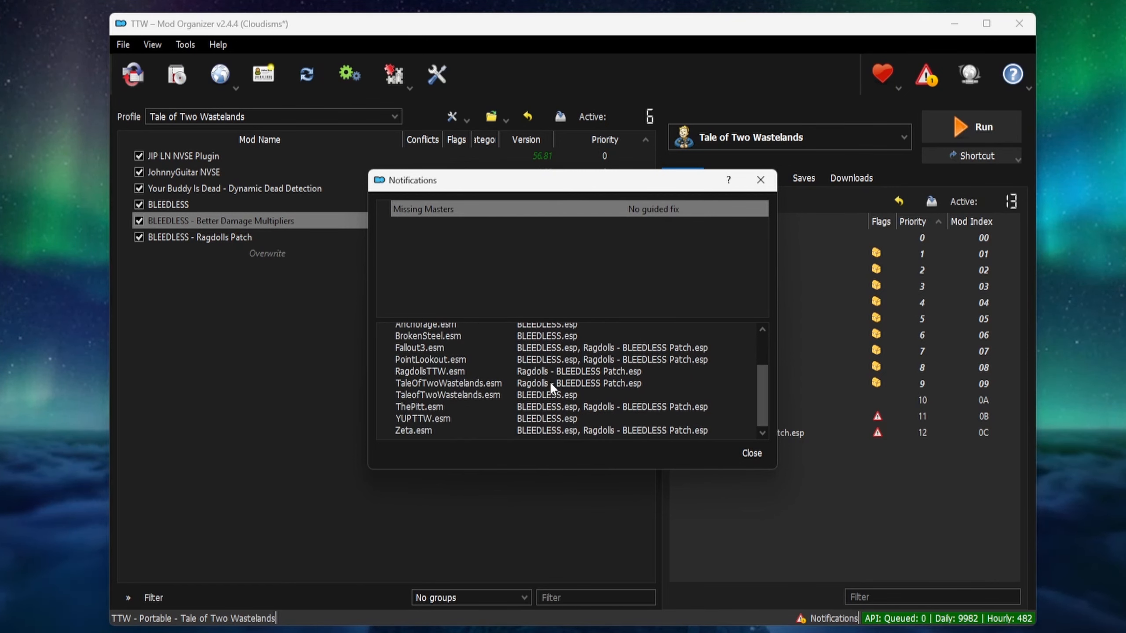
{"action": "left_click", "coordinate": [739, 456]}
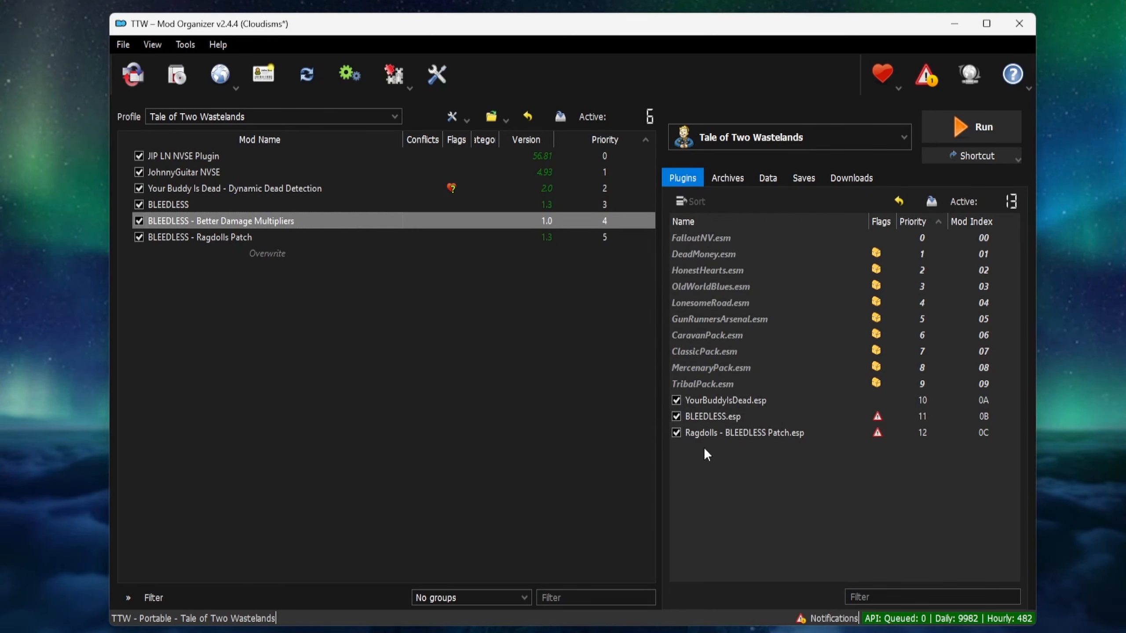
Select the BLEEDLESS.esp plugin and examine which masters it is missing and which are enabled
{"action": "left_click", "coordinate": [695, 418]}
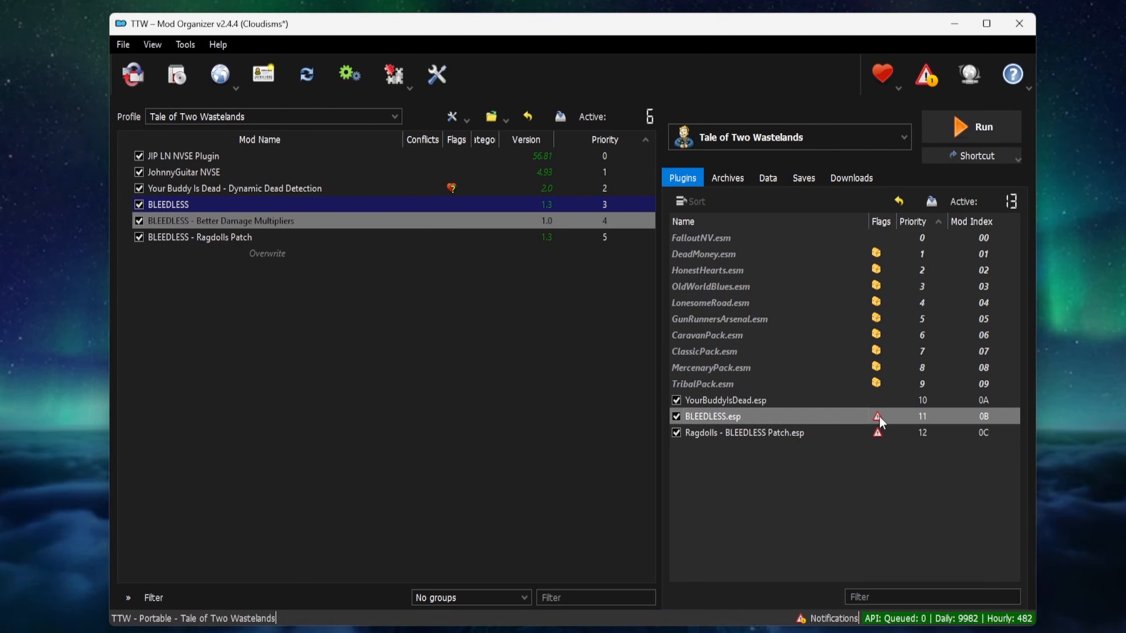
{"action": "mouse_move", "coordinate": [879, 416]}
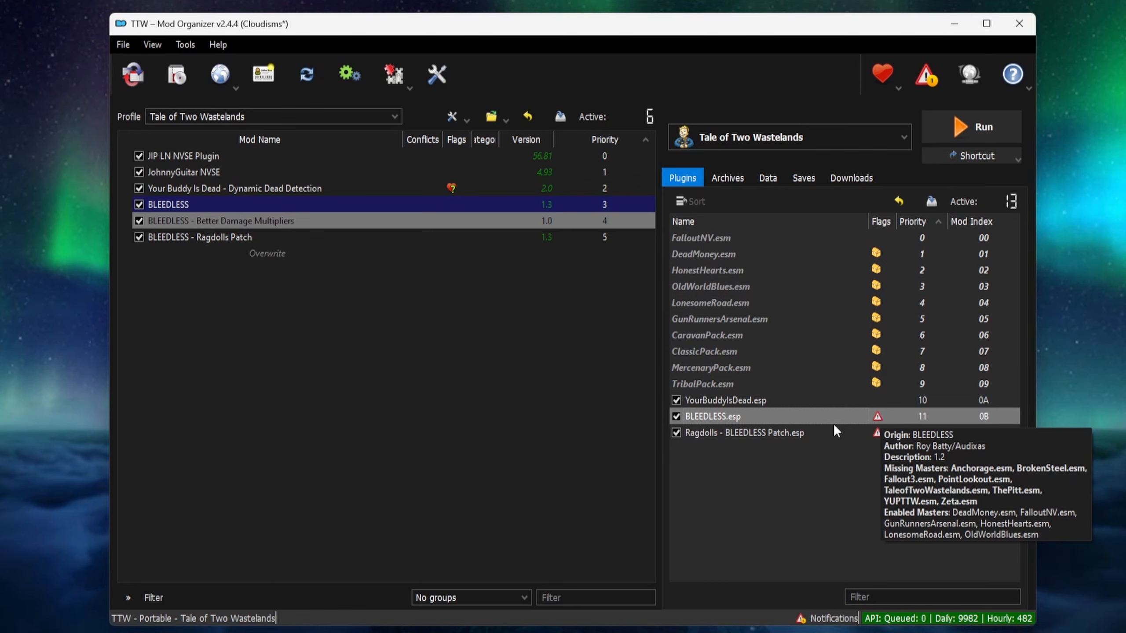
{"action": "left_click", "coordinate": [755, 479]}
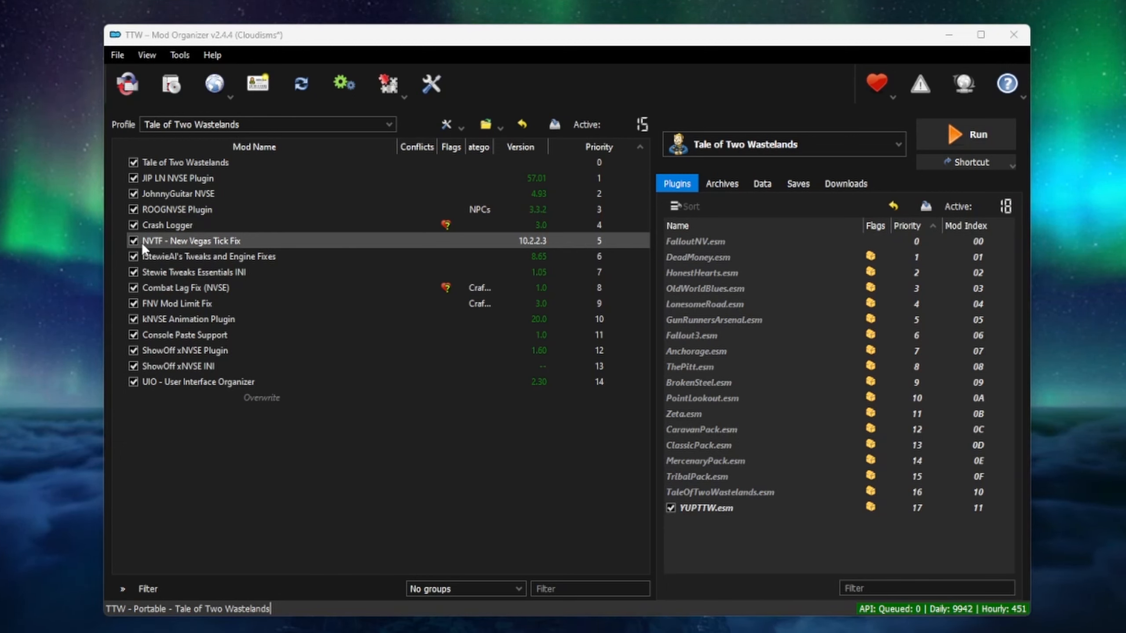
Display NVTF.ini from the information window of the NVTF - New Vegas Tick Fix mod and look over its [Main] settings
{"action": "left_click", "coordinate": [182, 240]}
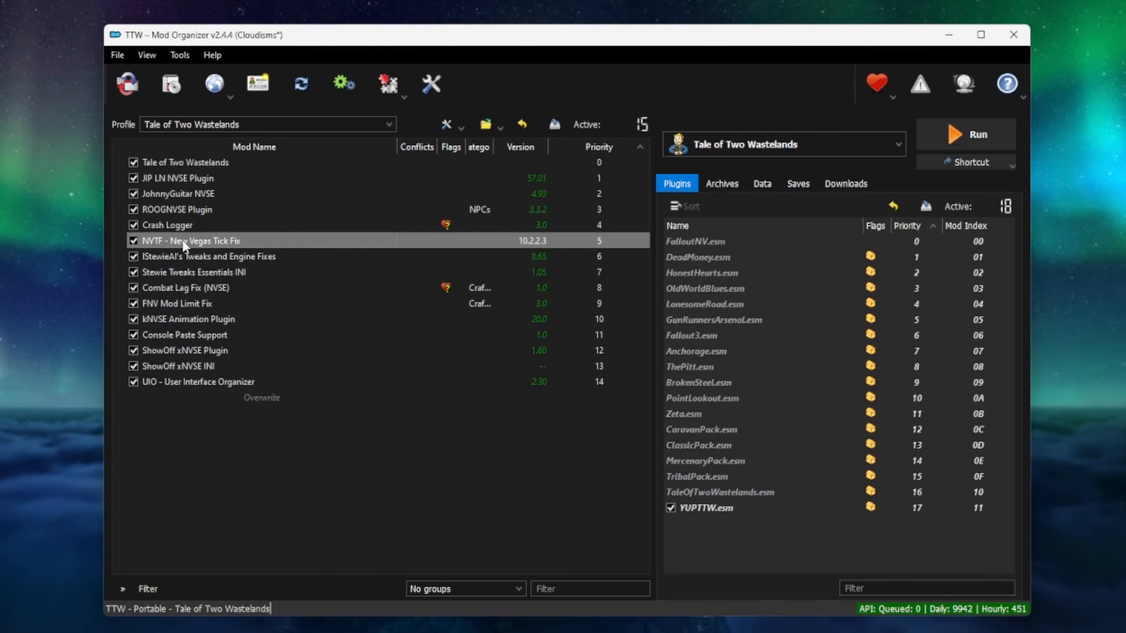
{"action": "double_click", "coordinate": [182, 241]}
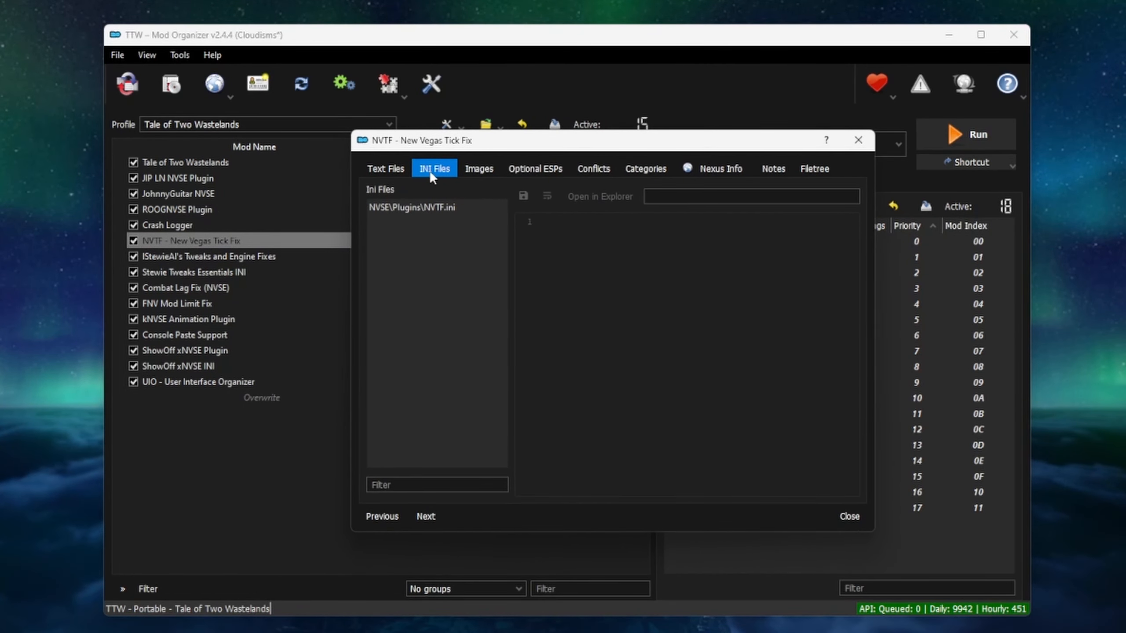
{"action": "left_click", "coordinate": [398, 209]}
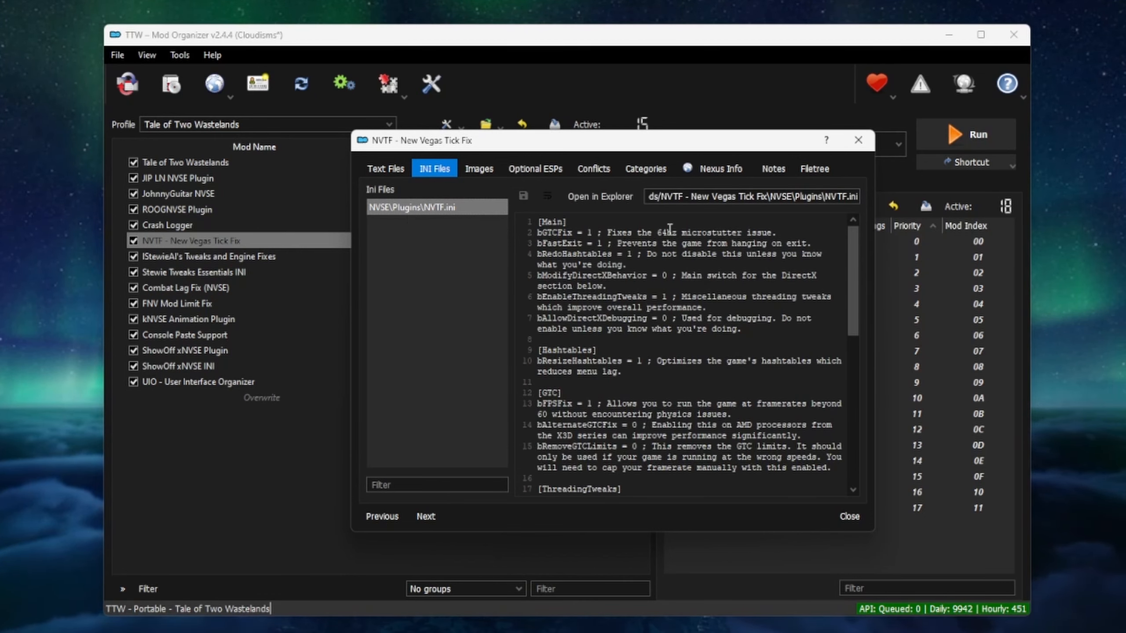
{"action": "left_click_drag", "start_coordinate": [537, 222], "coordinate": [629, 266]}
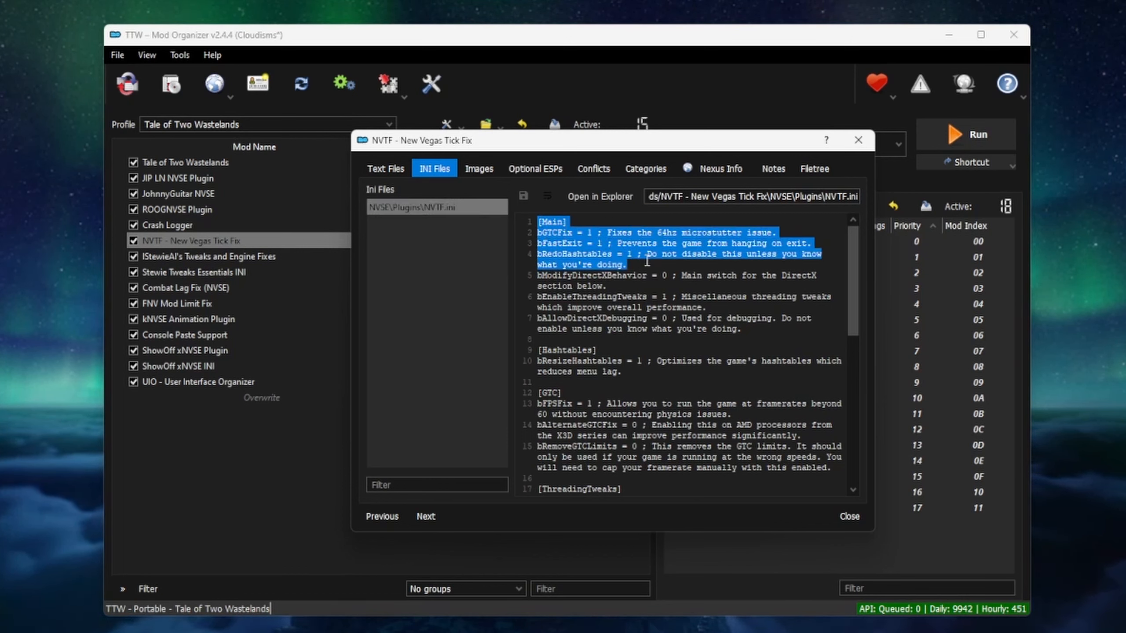
{"action": "left_click", "coordinate": [765, 283]}
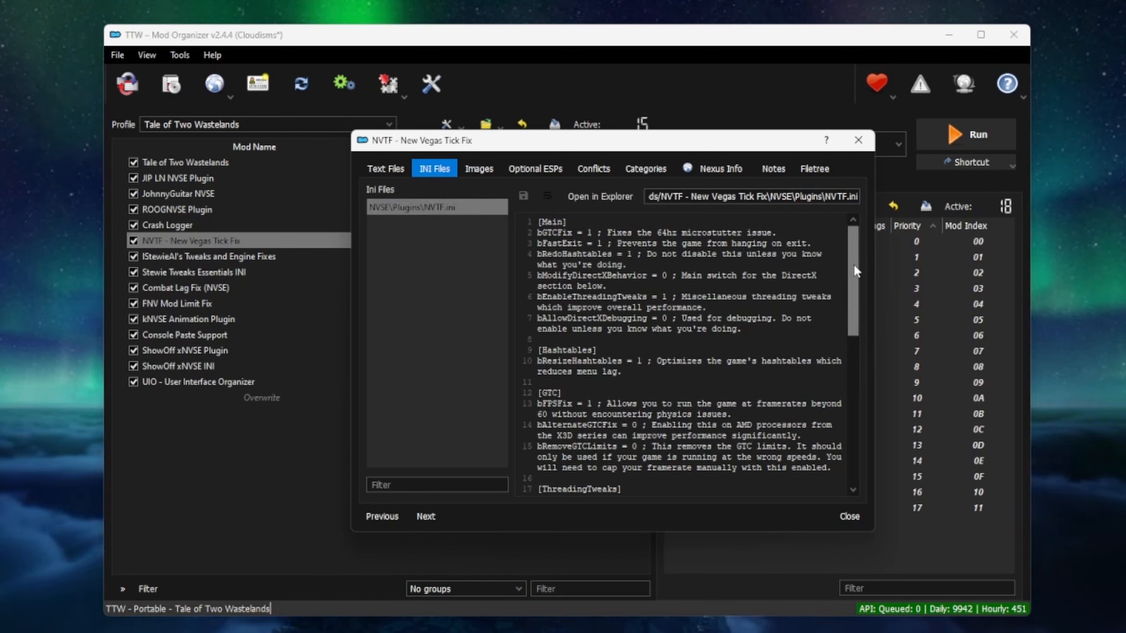
{"action": "mouse_move", "coordinate": [853, 266]}
{"action": "left_mouse_down"}
{"action": "mouse_move", "coordinate": [862, 317]}
{"action": "mouse_move", "coordinate": [860, 265]}
{"action": "left_mouse_up"}
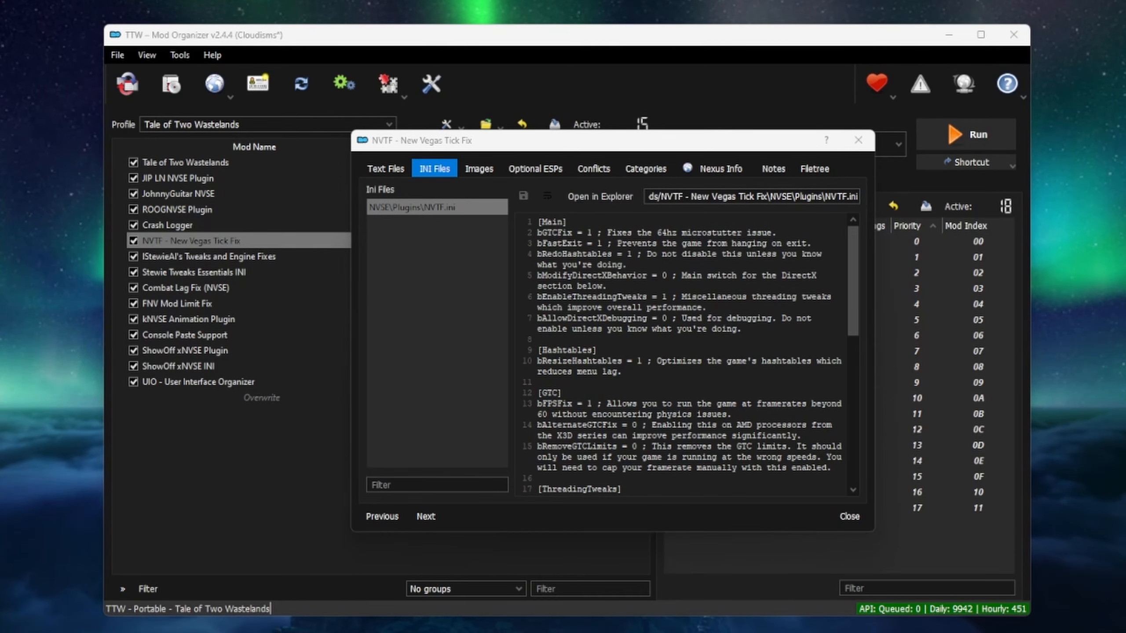
Reveal NVTF.ini in File Explorer and open the file in Notepad++
{"action": "left_click", "coordinate": [600, 196]}
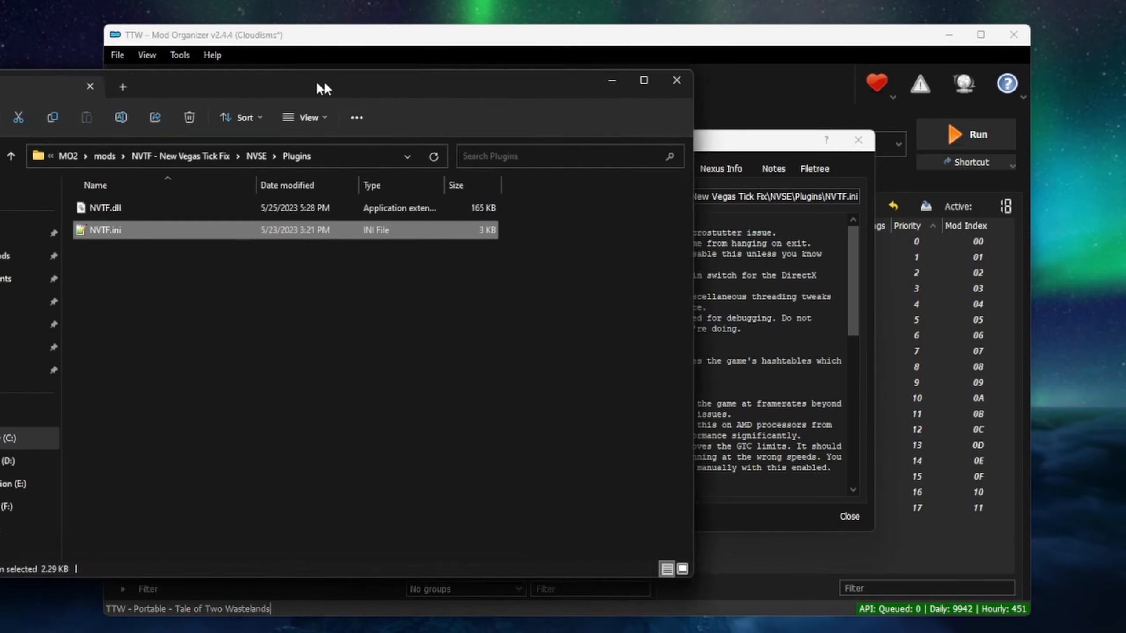
{"action": "left_click_drag", "start_coordinate": [323, 81], "coordinate": [614, 72]}
{"action": "double_click", "coordinate": [510, 221]}
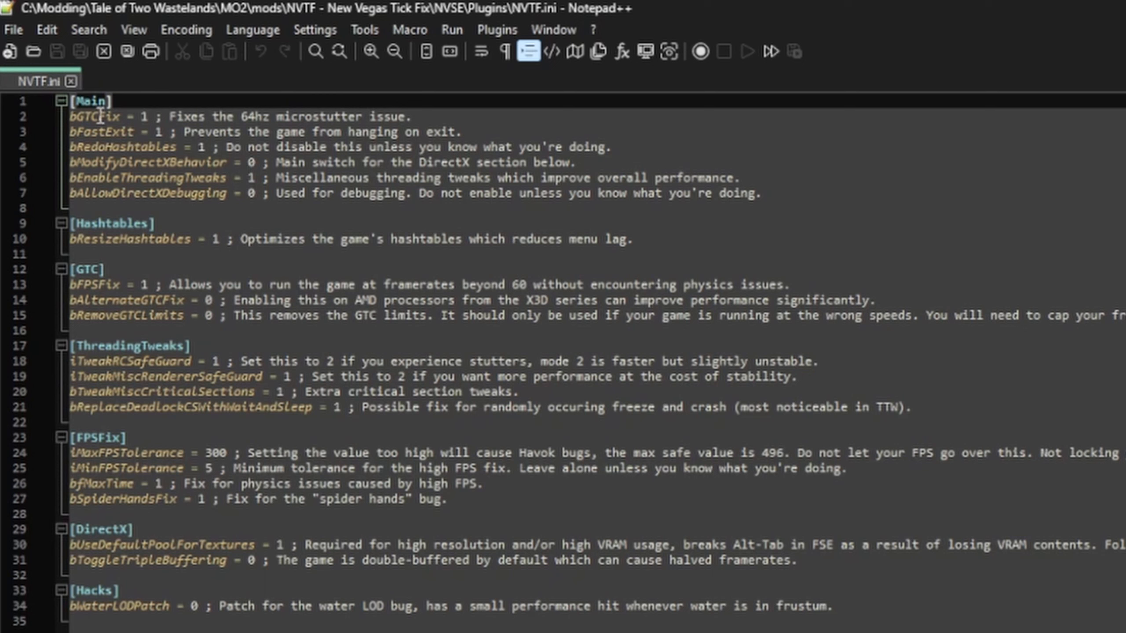
Examine the values and comments of bGTCFix, bModifyDirectXBehavior and the [DirectX] section, including bToggleTripleBuffering, in NVTF.ini
{"action": "left_click_drag", "start_coordinate": [70, 117], "coordinate": [404, 116]}
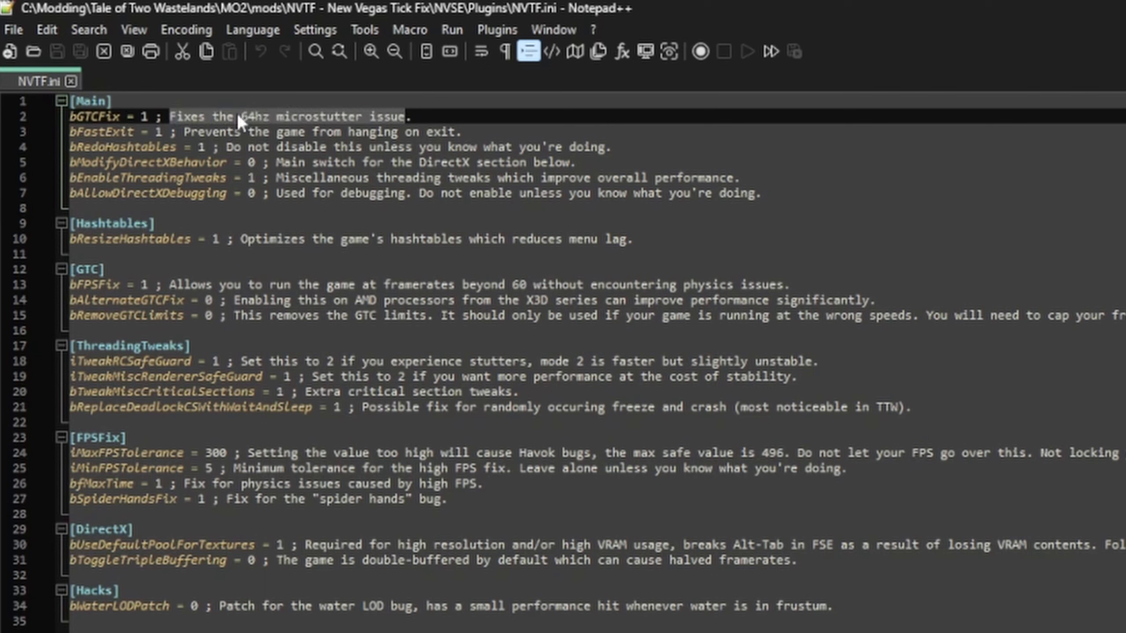
{"action": "double_click", "coordinate": [144, 116]}
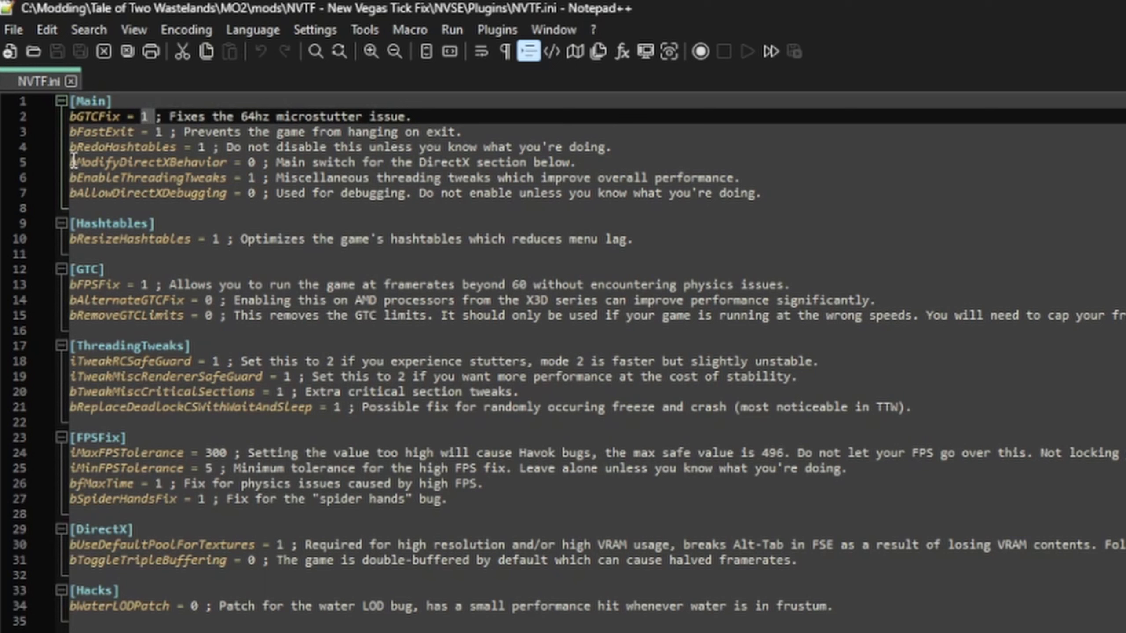
{"action": "left_click_drag", "start_coordinate": [73, 161], "coordinate": [243, 160]}
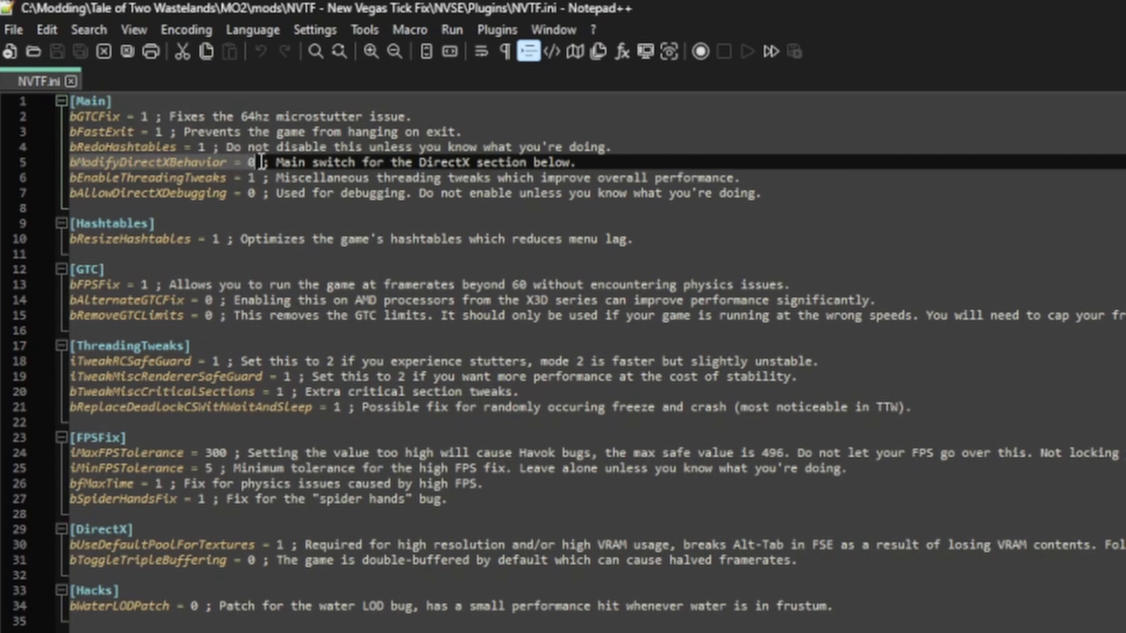
{"action": "left_click_drag", "start_coordinate": [277, 162], "coordinate": [579, 163]}
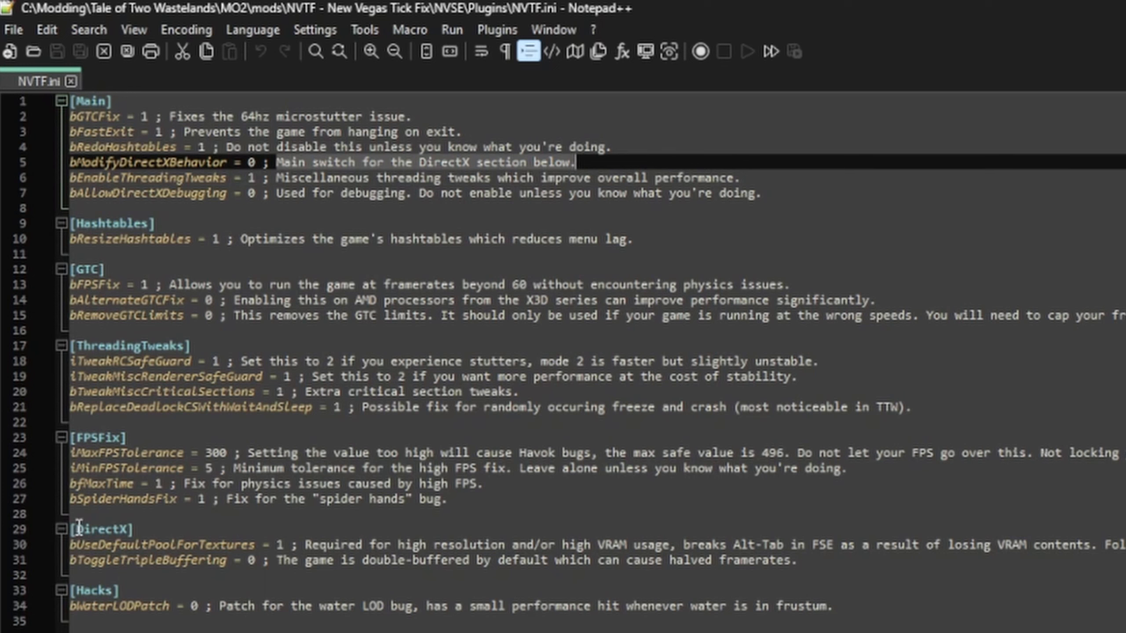
{"action": "left_click_drag", "start_coordinate": [78, 530], "coordinate": [928, 564]}
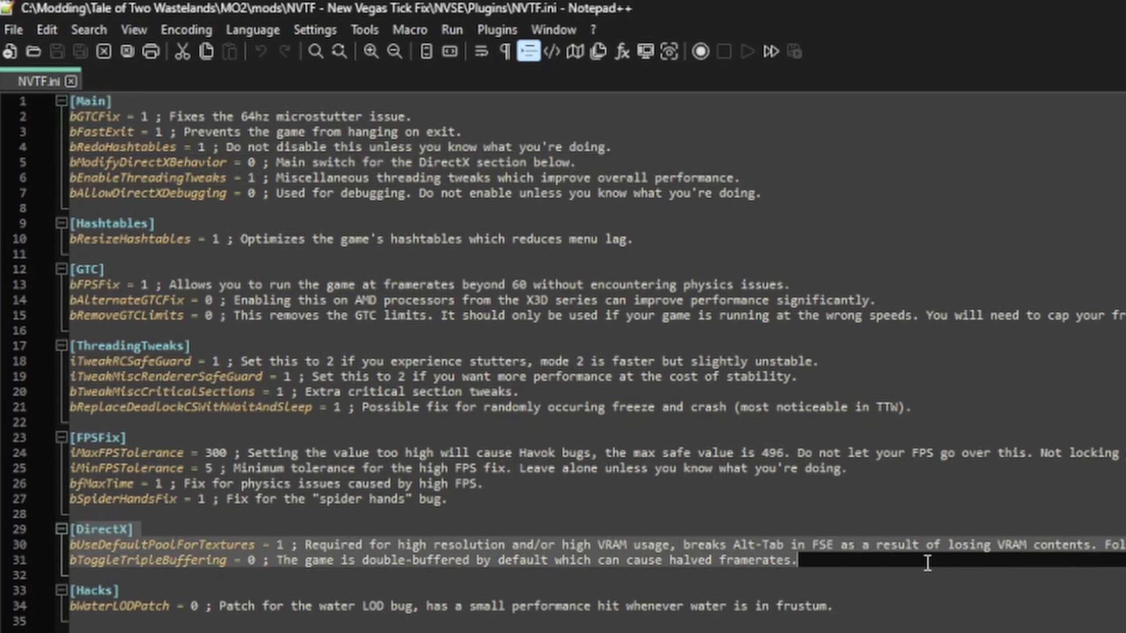
{"action": "left_click", "coordinate": [923, 564]}
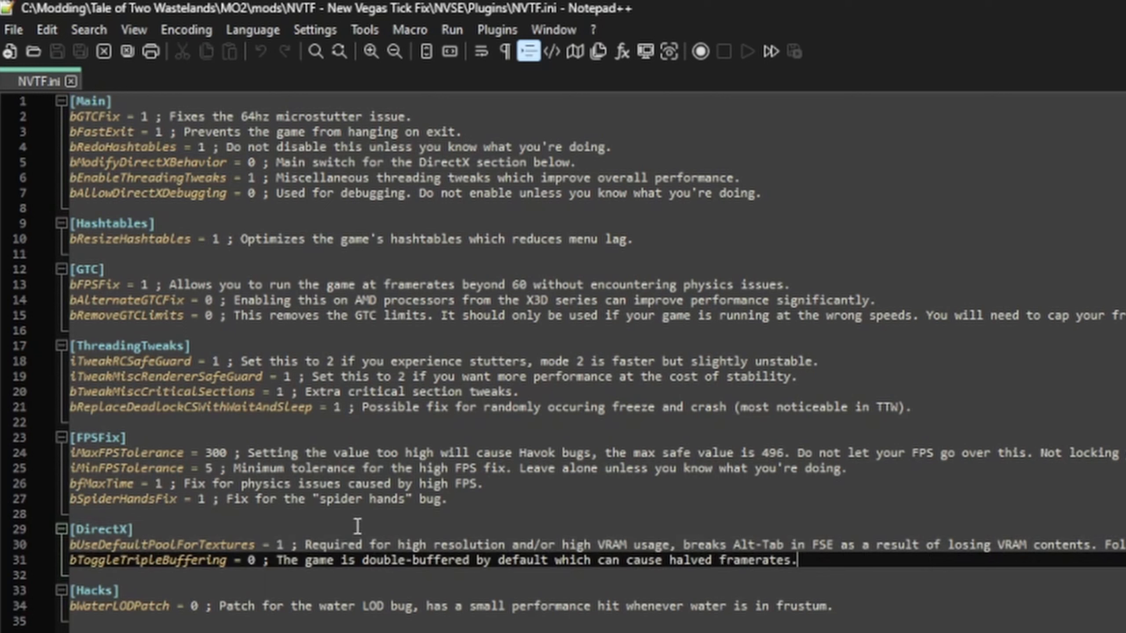
{"action": "left_click_drag", "start_coordinate": [279, 562], "coordinate": [809, 562]}
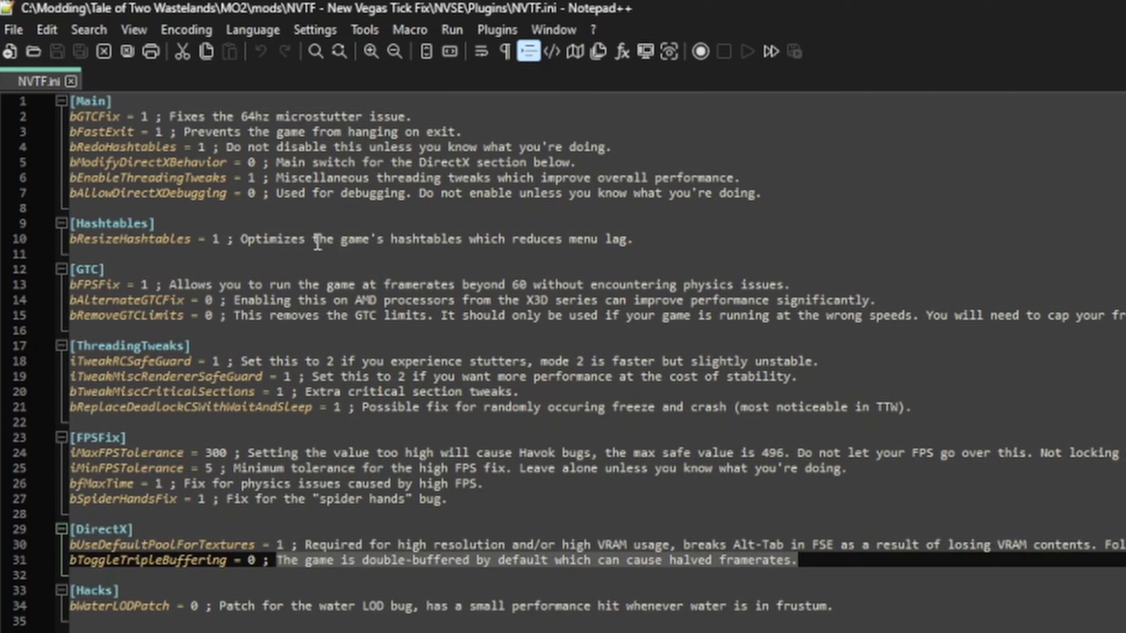
Set bModifyDirectXBehavior to 1 in NVTF.ini and save it, then close the Plugins folder and the mod's information window
{"action": "double_click", "coordinate": [251, 162]}
{"action": "type", "text": "1"}
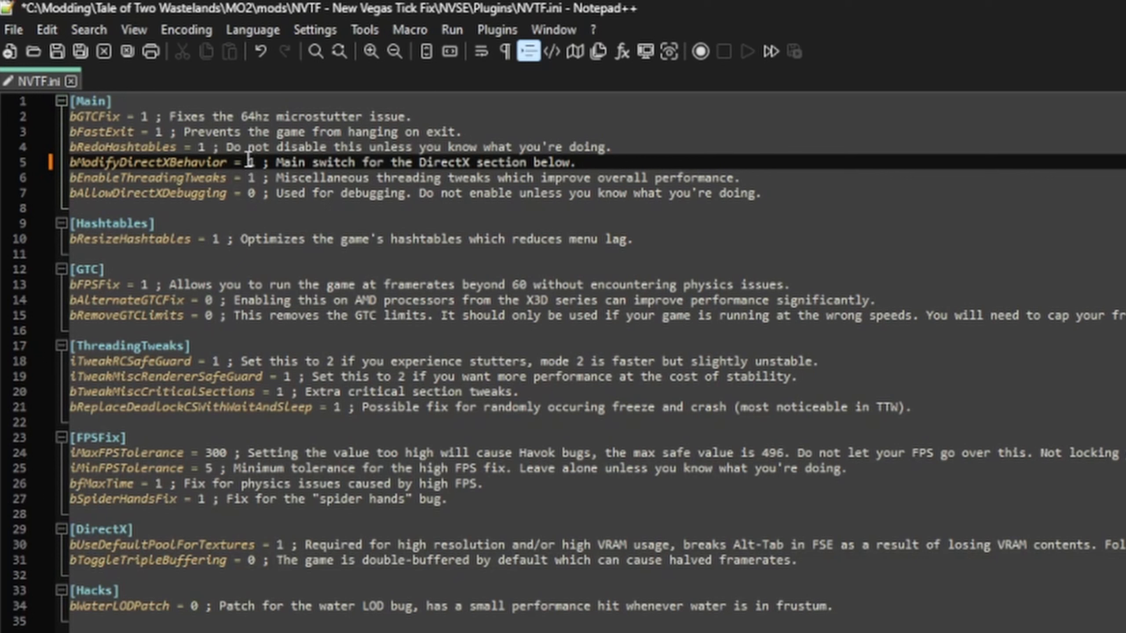
{"action": "key", "text": "ctrl+s"}
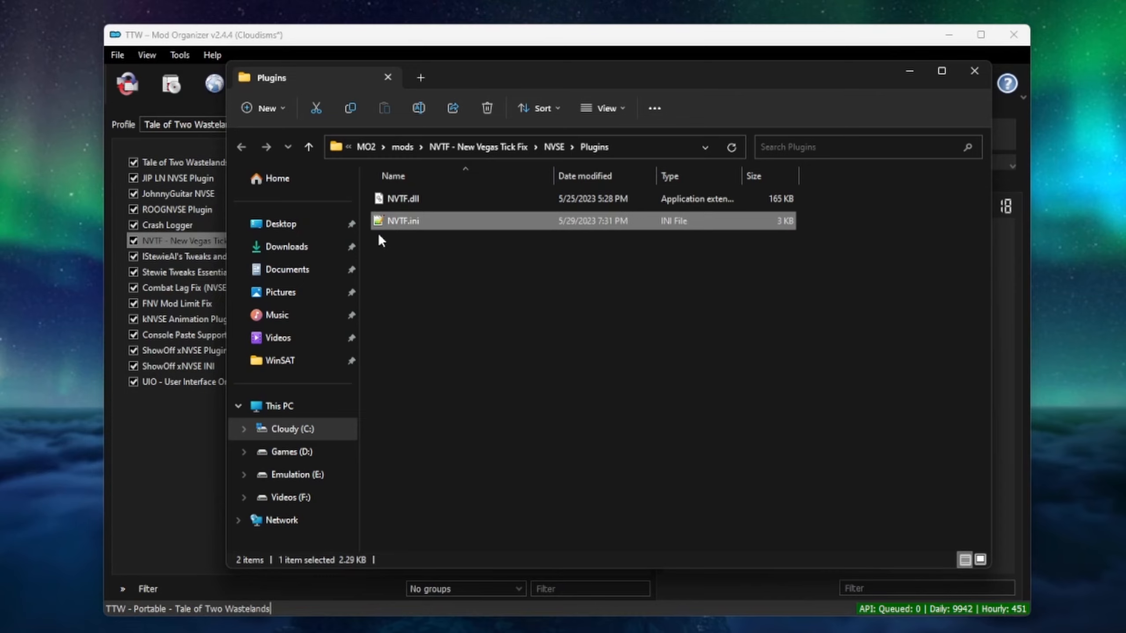
{"action": "left_click", "coordinate": [974, 71]}
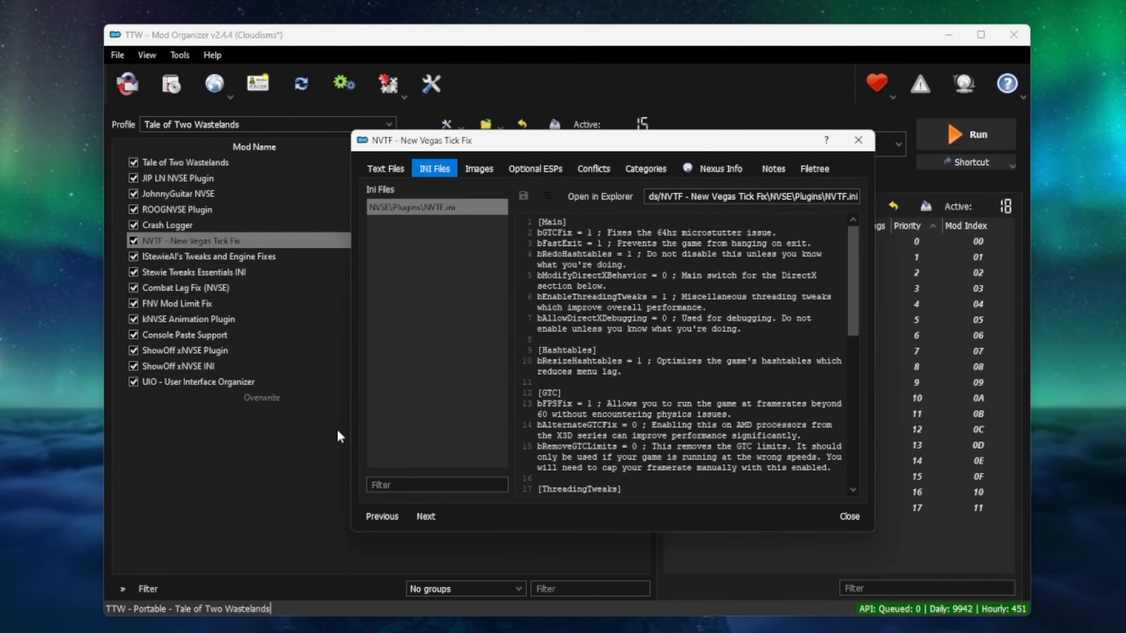
{"action": "left_click", "coordinate": [858, 143]}
Create an empty mod named "NVTF - Config" in the mod list
{"action": "right_click", "coordinate": [239, 464]}
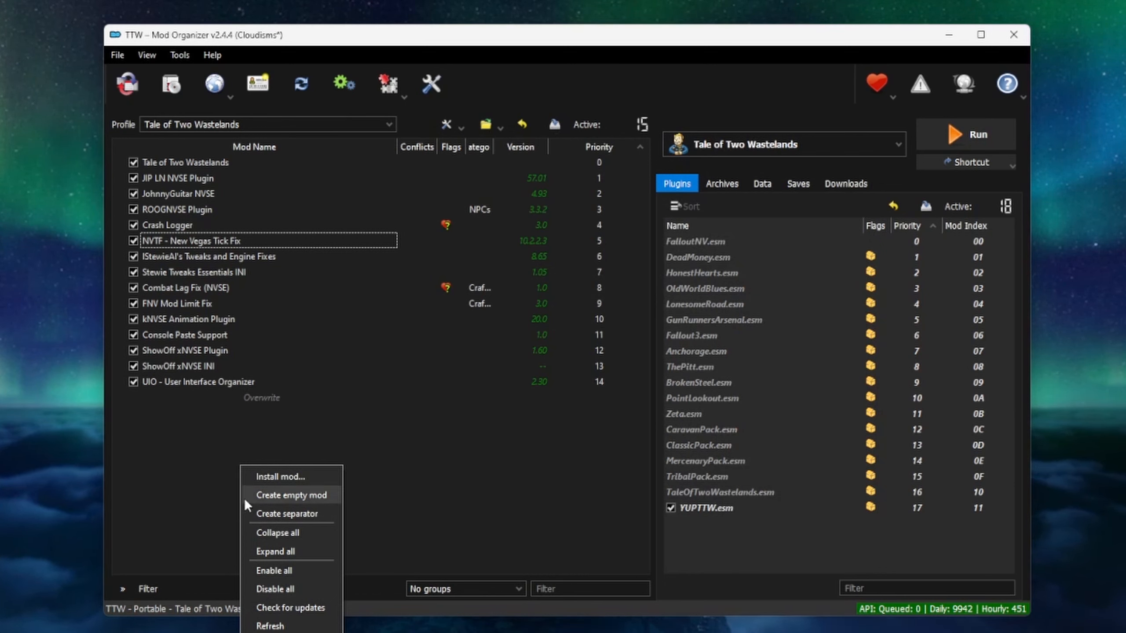
{"action": "left_click", "coordinate": [248, 497]}
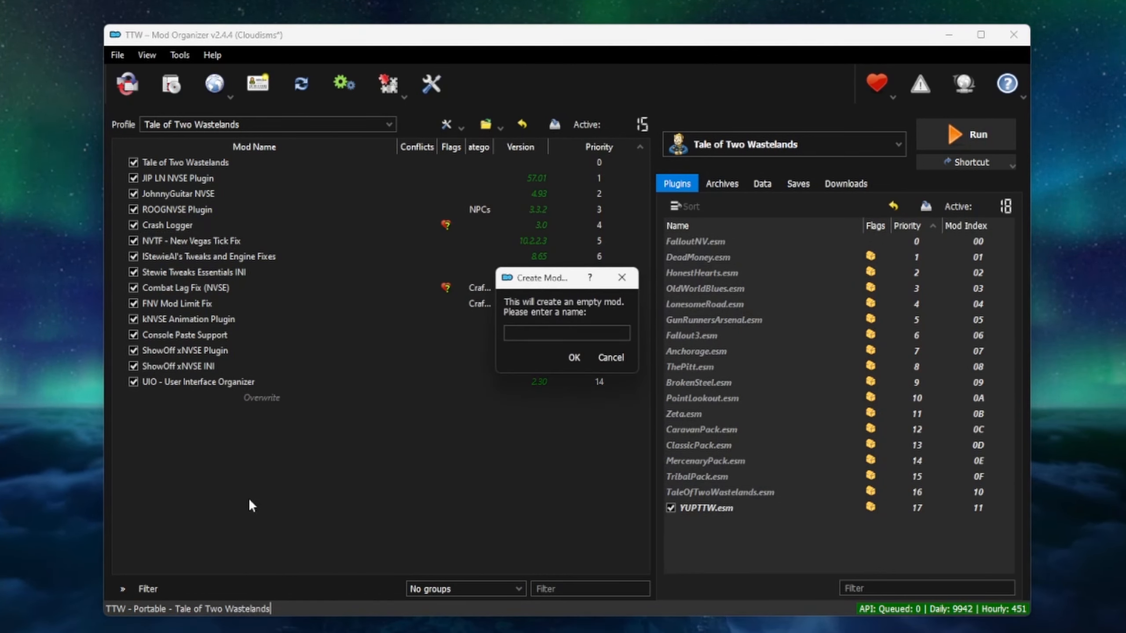
{"action": "type", "text": "NVT"}
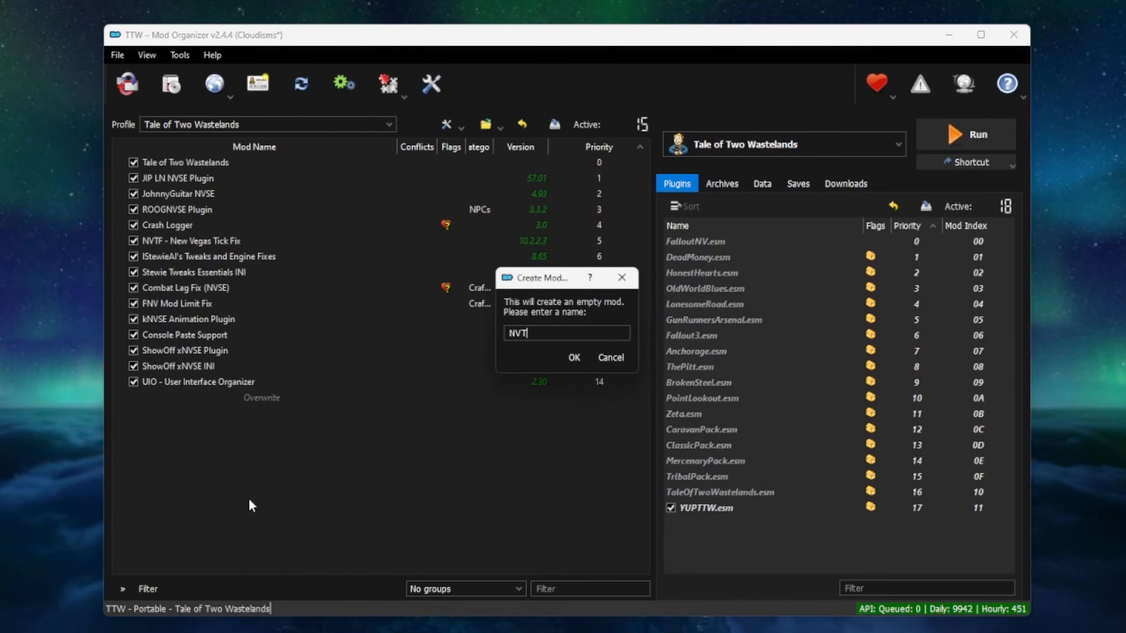
{"action": "type", "text": "F - "}
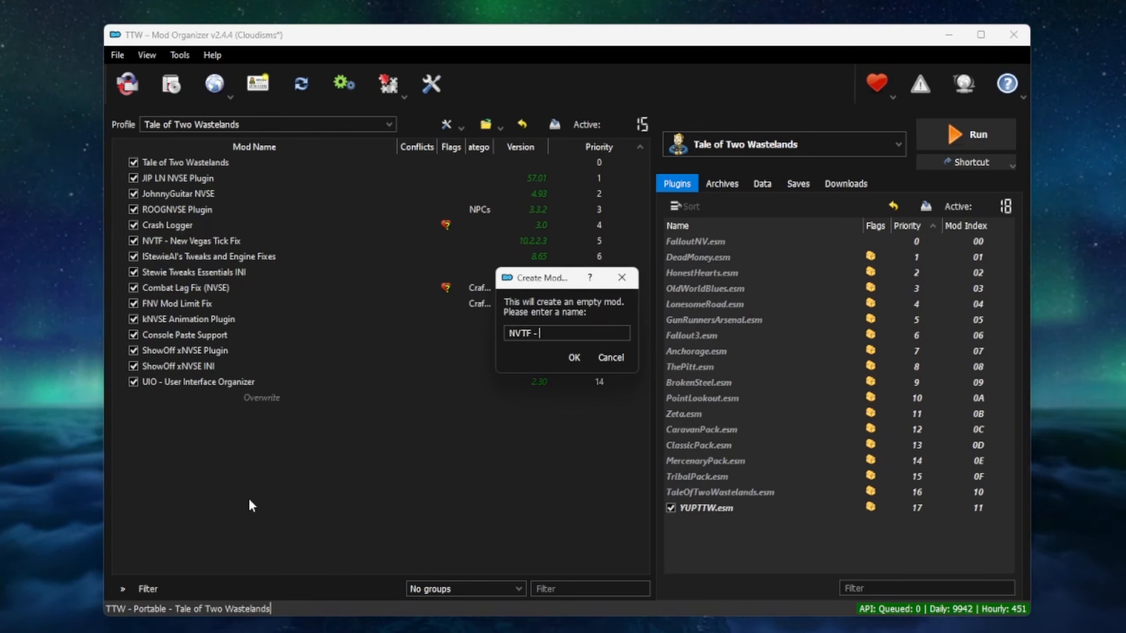
{"action": "type", "text": "Conf"}
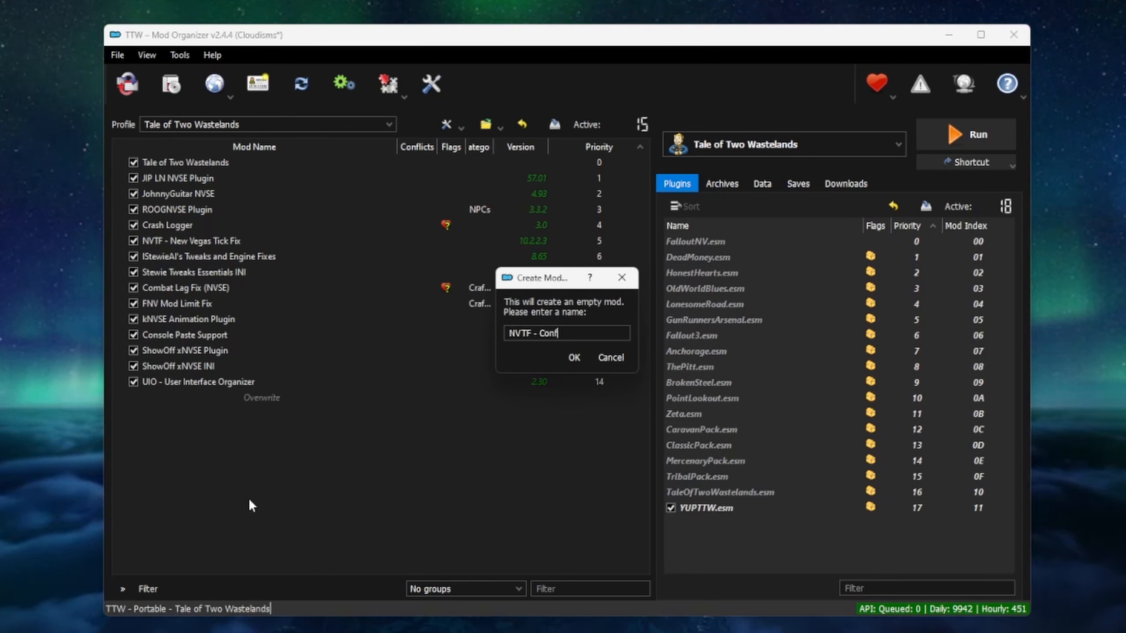
{"action": "type", "text": "ig"}
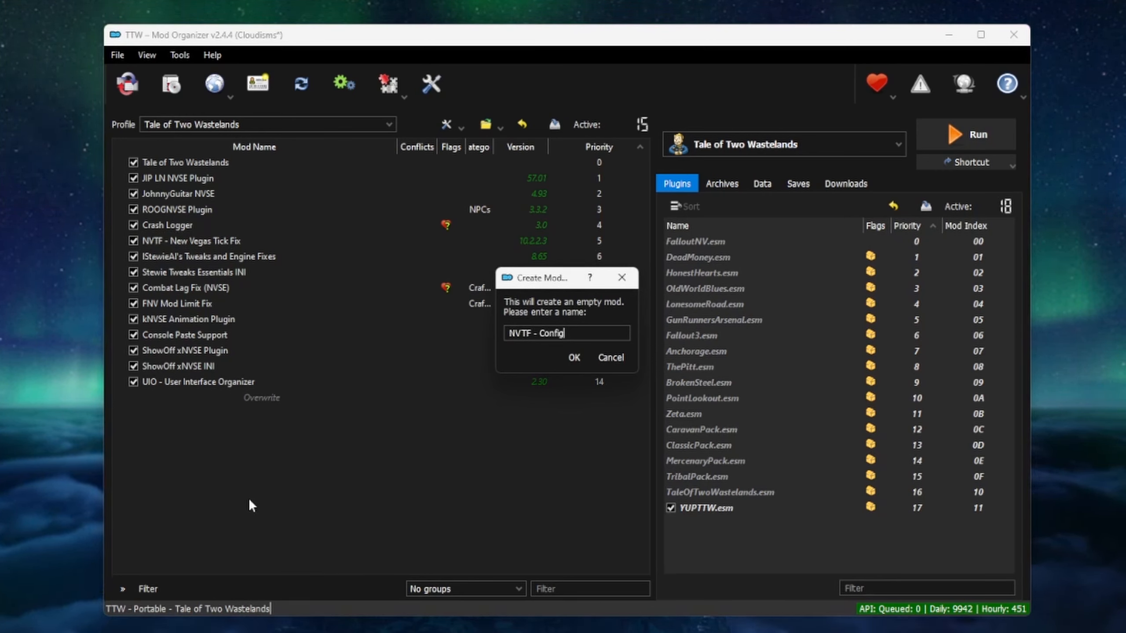
{"action": "left_click", "coordinate": [576, 358]}
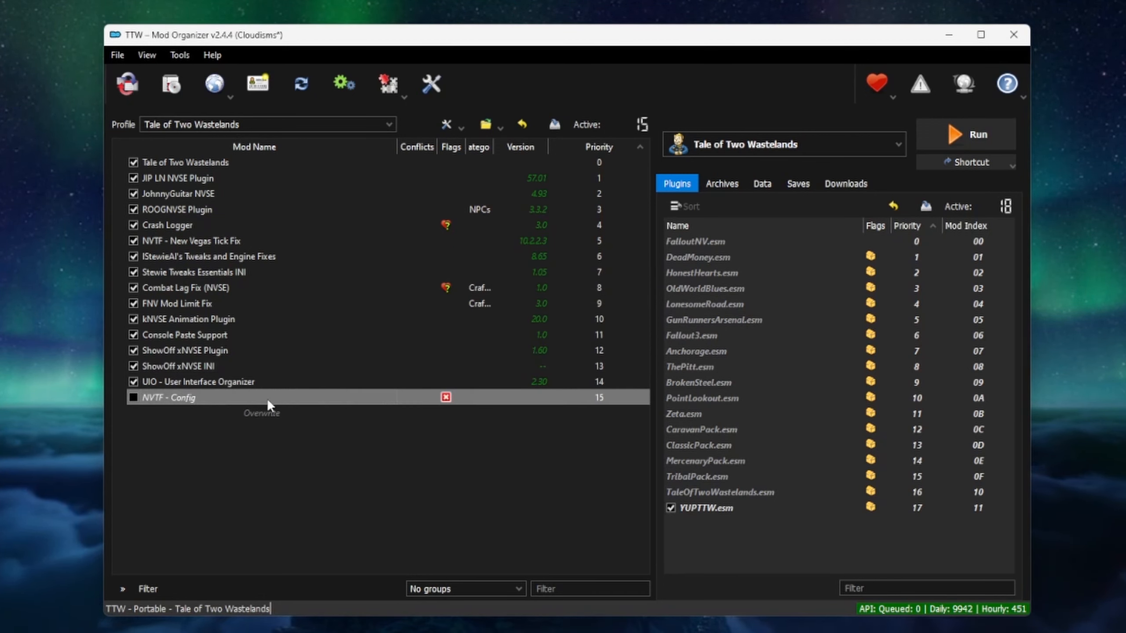
Open the NVTF - Config mod's folder in File Explorer and paste the copied NVTF.ini into it
{"action": "double_click", "coordinate": [191, 395], "text": "ctrl"}
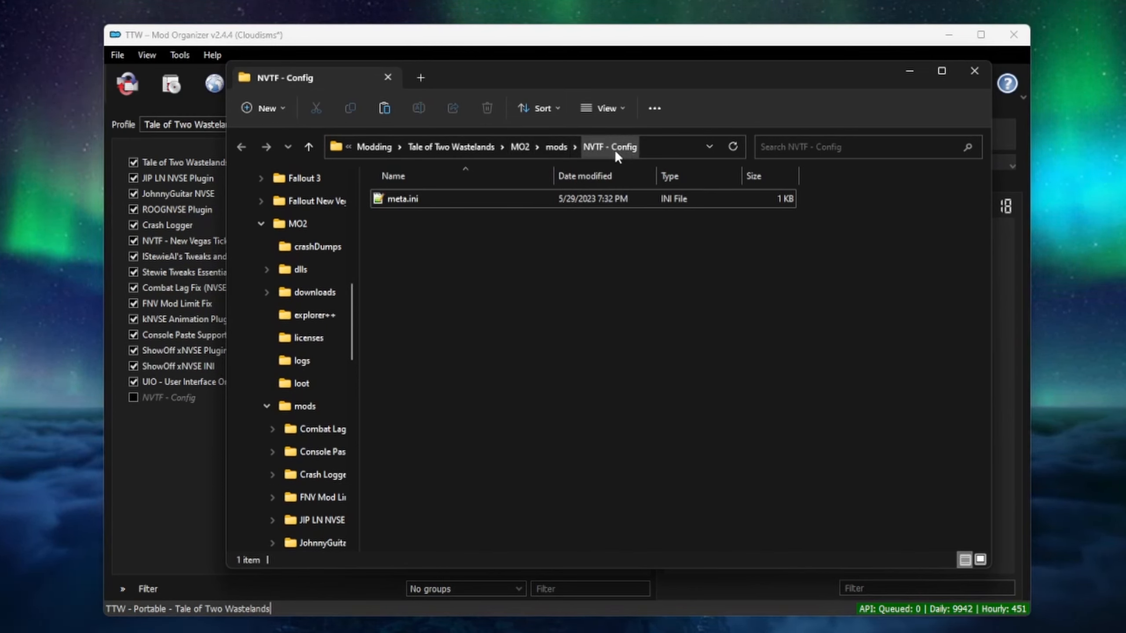
{"action": "right_click", "coordinate": [465, 304]}
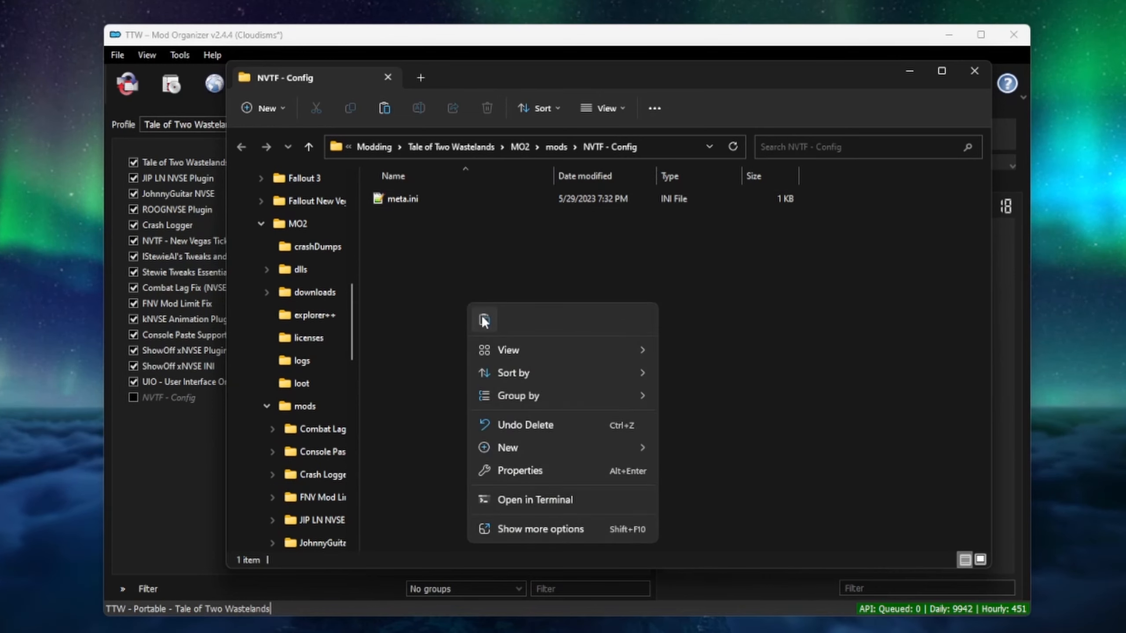
{"action": "left_click", "coordinate": [484, 322]}
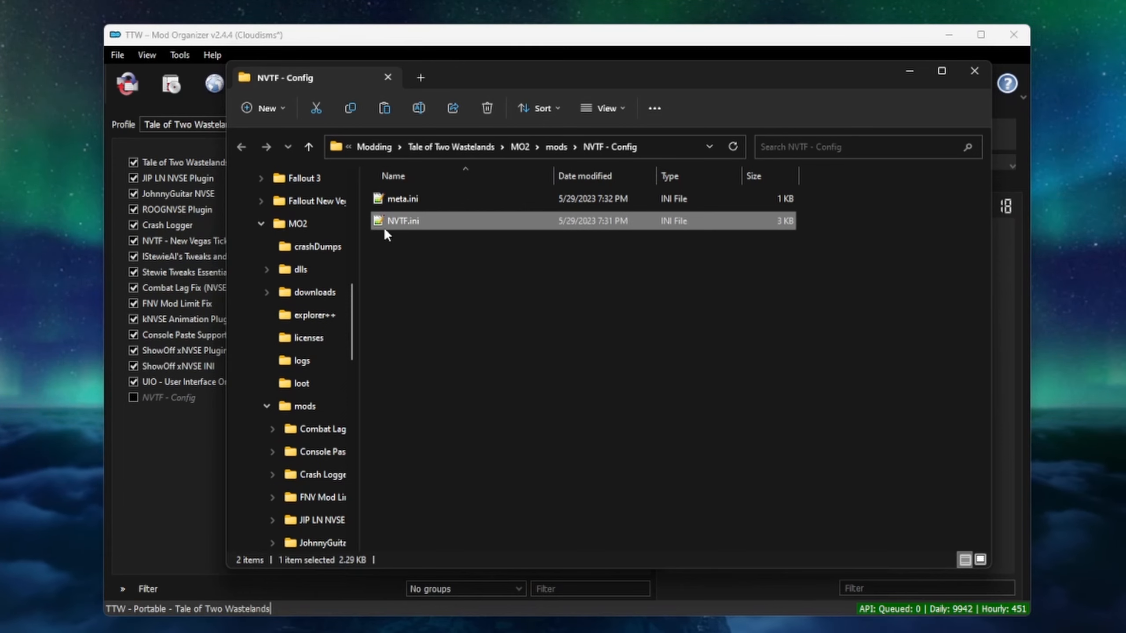
Place the folder window beside Mod Organizer and show the NVTF - New Vegas Tick Fix mod's file tree, expanded down to the NVSE\Plugins contents
{"action": "left_click_drag", "start_coordinate": [471, 76], "coordinate": [2, 76]}
{"action": "left_click", "coordinate": [615, 41]}
{"action": "left_click_drag", "start_coordinate": [614, 41], "coordinate": [965, 35]}
{"action": "left_click_drag", "start_coordinate": [226, 74], "coordinate": [188, 72]}
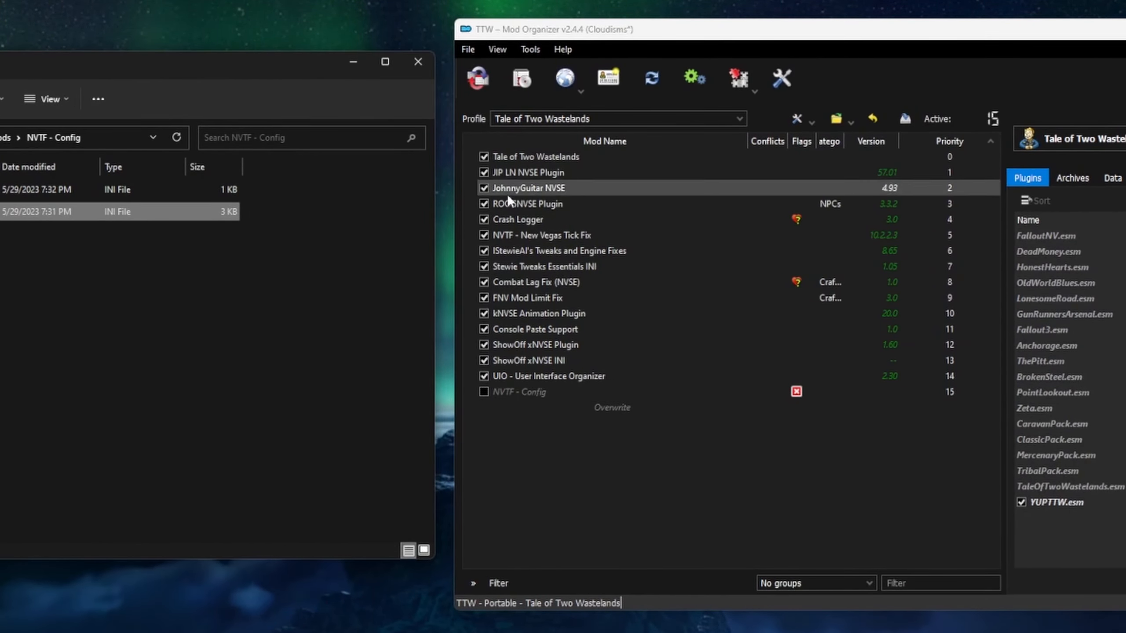
{"action": "double_click", "coordinate": [530, 233]}
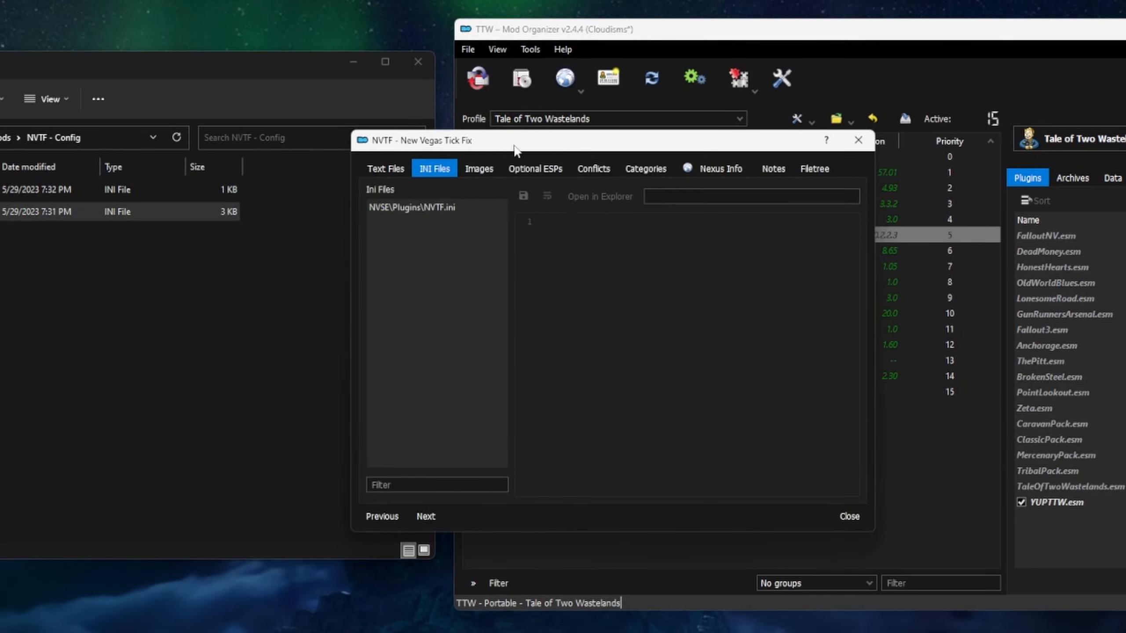
{"action": "left_click_drag", "start_coordinate": [665, 133], "coordinate": [783, 133]}
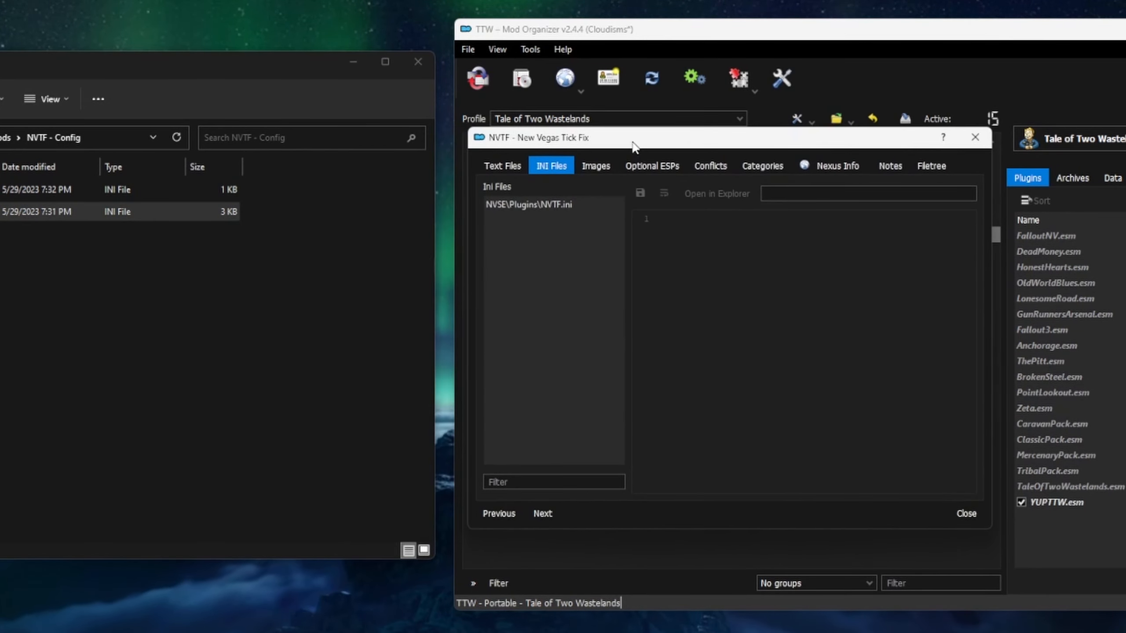
{"action": "left_click", "coordinate": [931, 166]}
{"action": "left_click", "coordinate": [490, 227]}
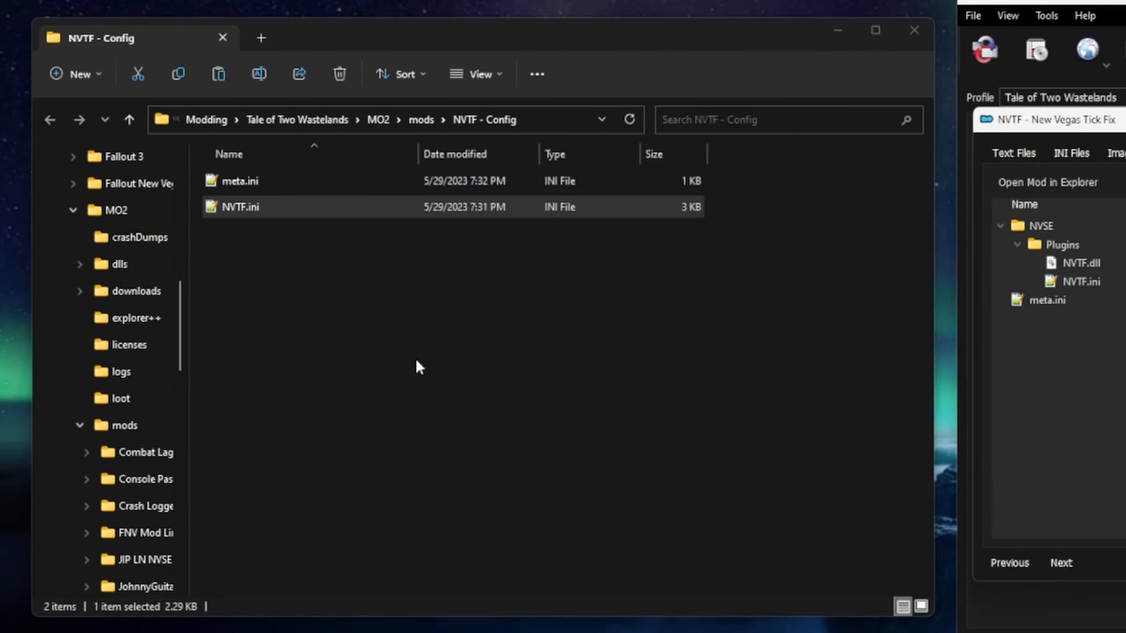
Create a folder named NVSE inside the NVTF - Config mod folder and open it
{"action": "right_click", "coordinate": [417, 360]}
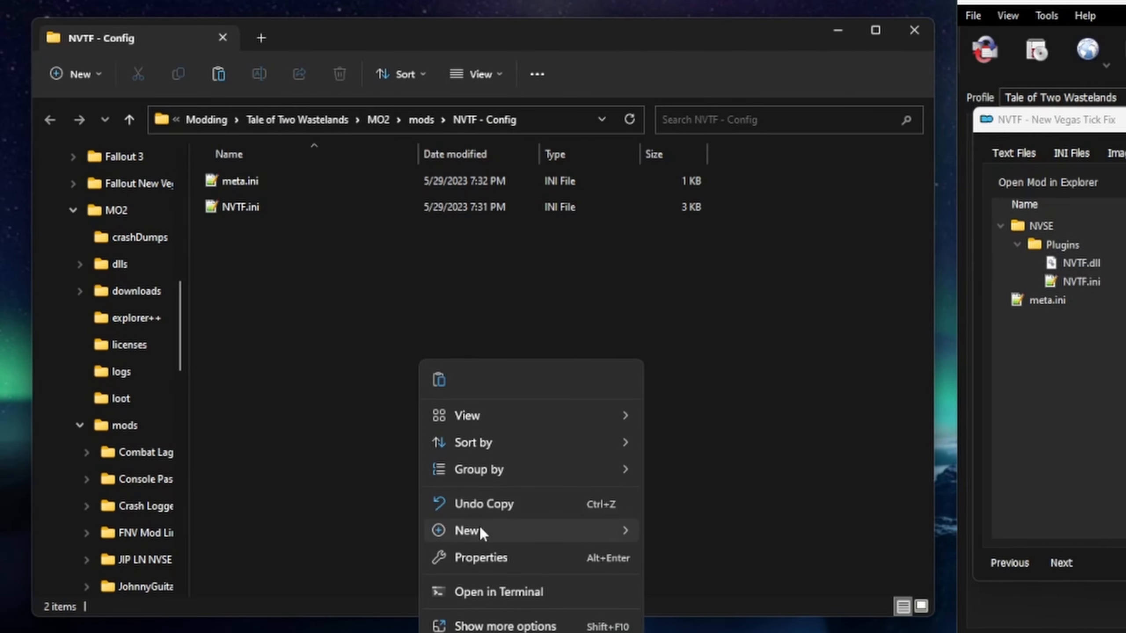
{"action": "mouse_move", "coordinate": [481, 531]}
{"action": "left_click", "coordinate": [665, 536]}
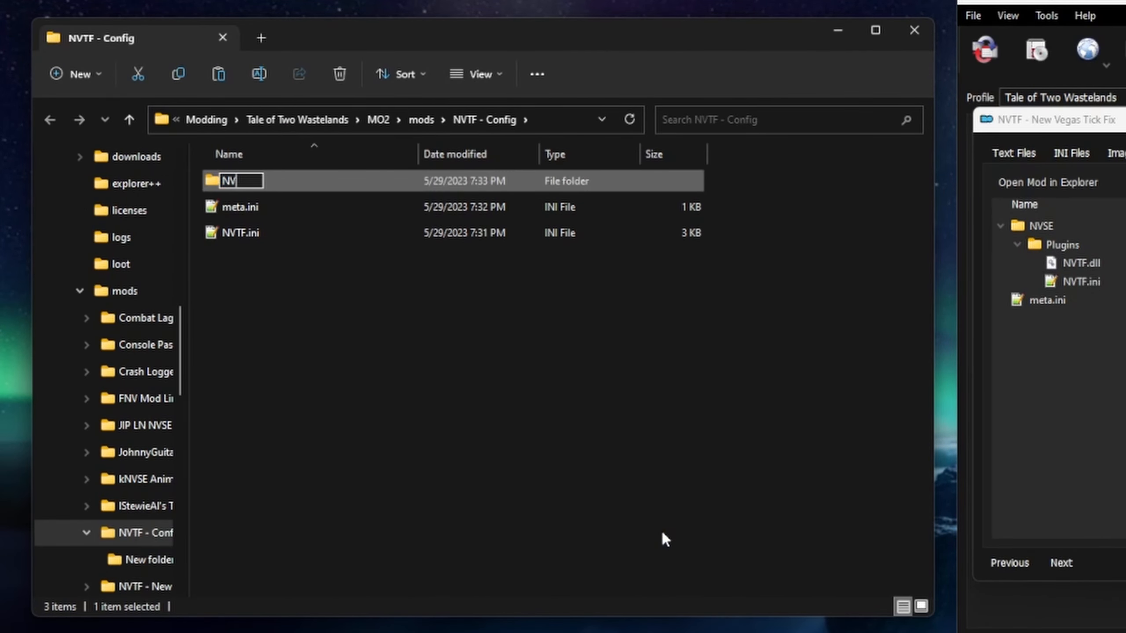
{"action": "key", "text": "Return"}
{"action": "key", "text": "Return"}
Create a folder named Plugins inside the NVSE folder and open it
{"action": "right_click", "coordinate": [453, 476]}
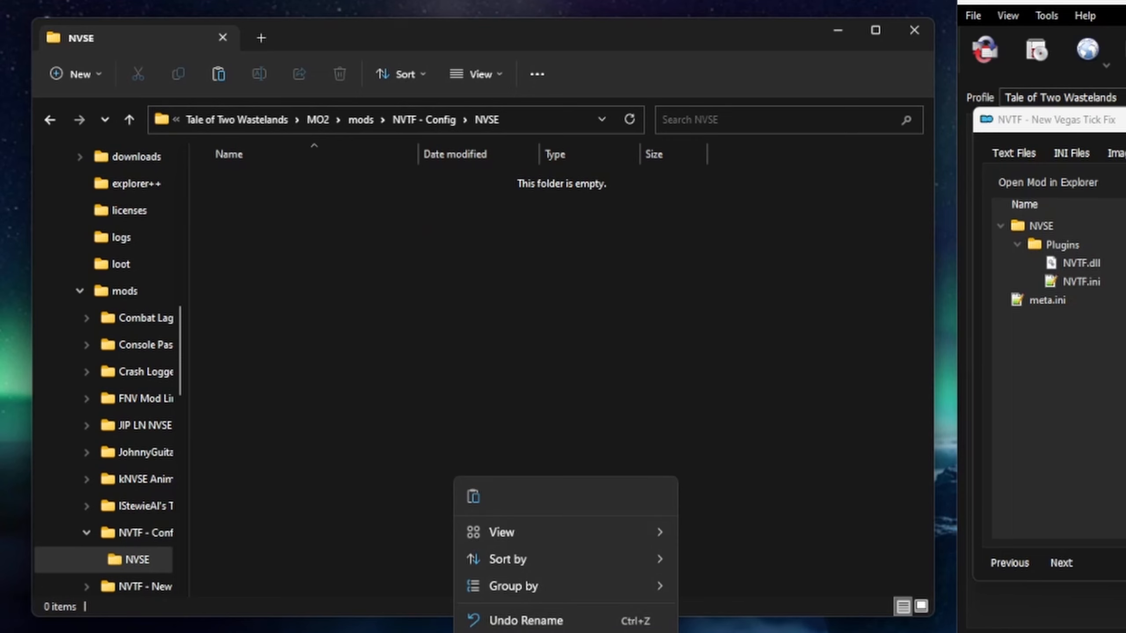
{"action": "left_click", "coordinate": [701, 632]}
{"action": "type", "text": "Plu"}
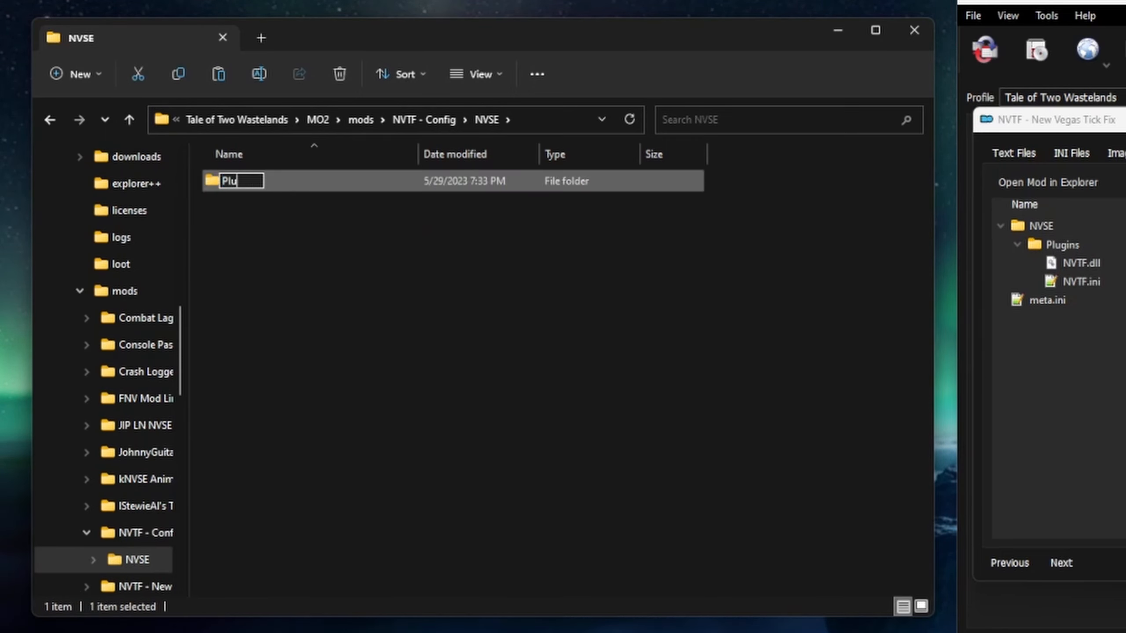
{"action": "type", "text": "gins"}
{"action": "key", "text": "Return"}
{"action": "key", "text": "Return"}
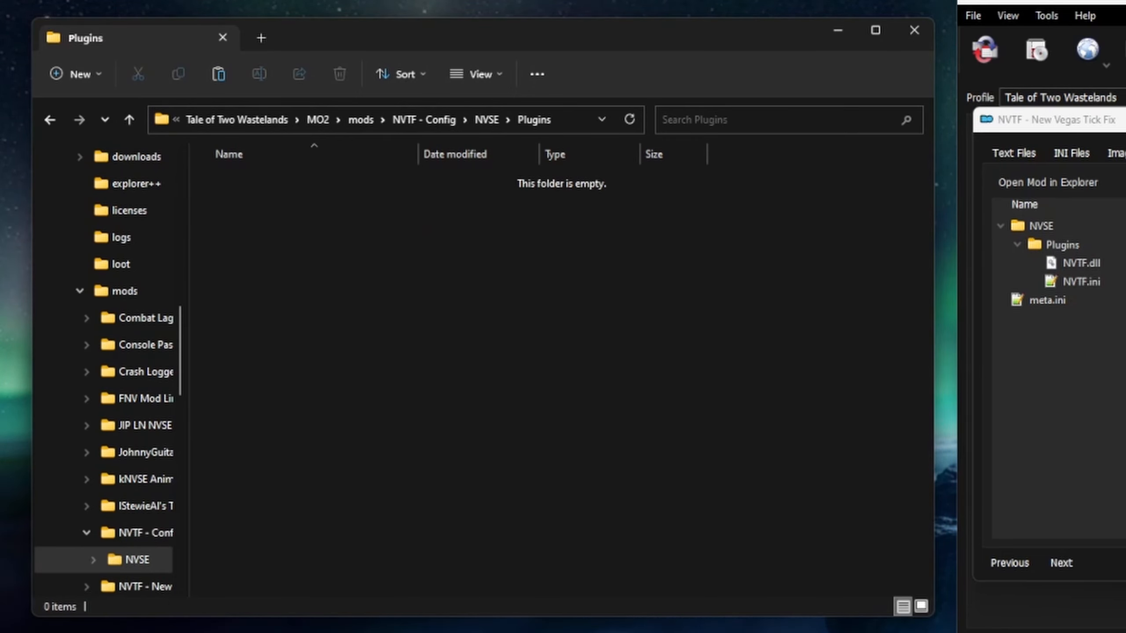
Move NVTF.ini from the root of the NVTF - Config folder into its NVSE\Plugins subfolder
{"action": "left_click", "coordinate": [405, 118]}
{"action": "left_click", "coordinate": [283, 231]}
{"action": "double_click", "coordinate": [337, 177]}
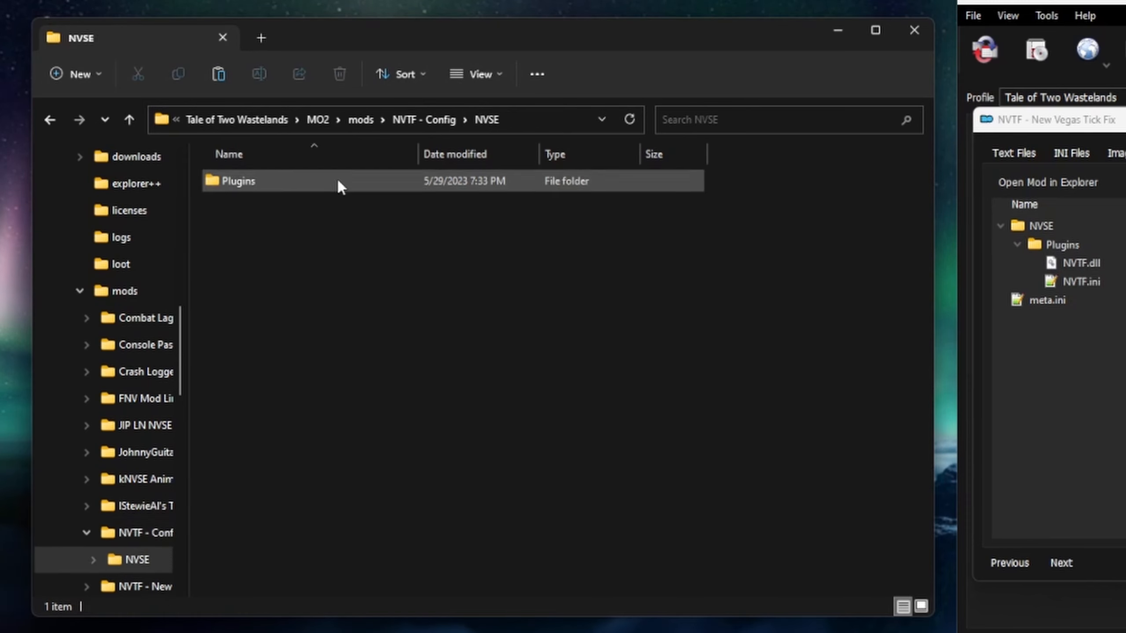
{"action": "double_click", "coordinate": [336, 178]}
{"action": "key", "text": "ctrl+v"}
{"action": "left_click", "coordinate": [351, 307]}
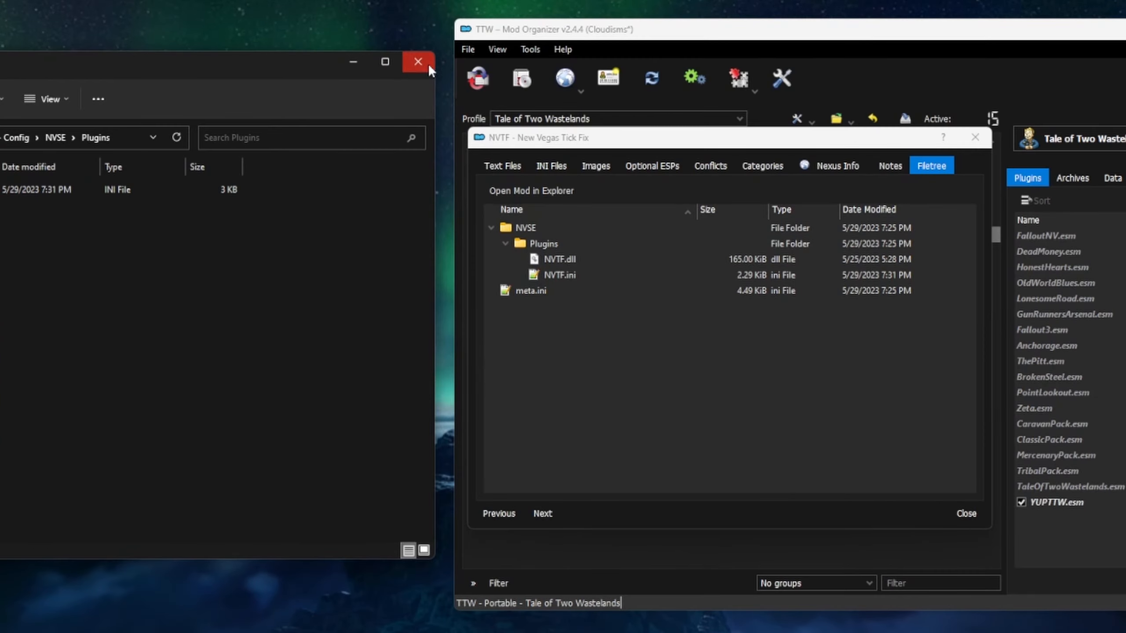
Close the folder and mod information windows, then enable the NVTF - Config mod and select it to highlight its conflicts
{"action": "left_click", "coordinate": [915, 30]}
{"action": "left_click", "coordinate": [989, 138]}
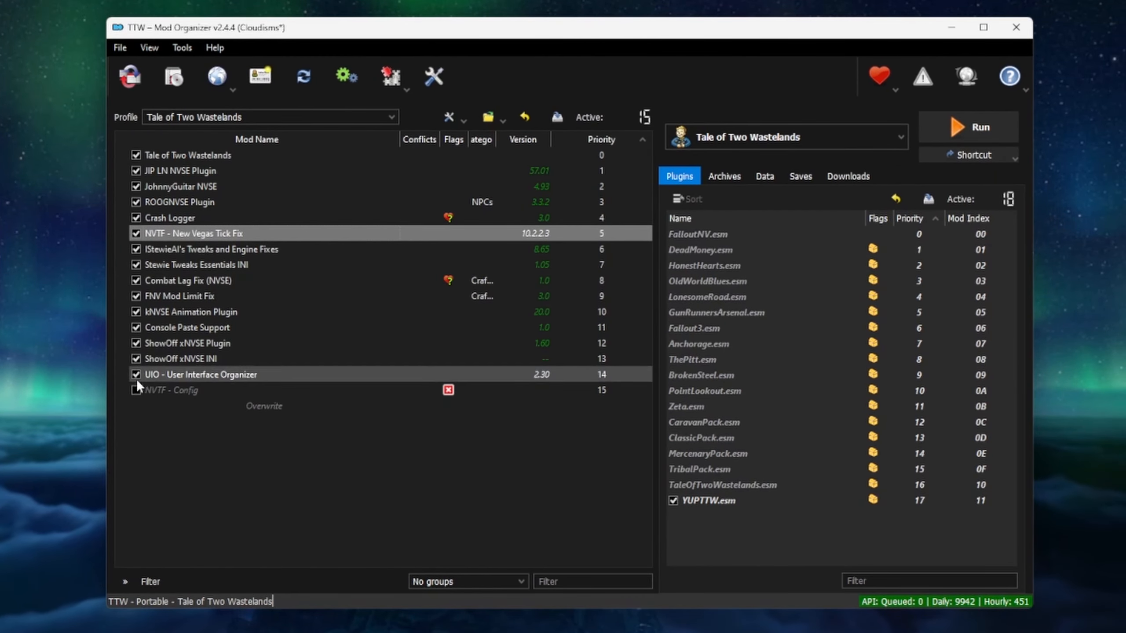
{"action": "left_click", "coordinate": [136, 390]}
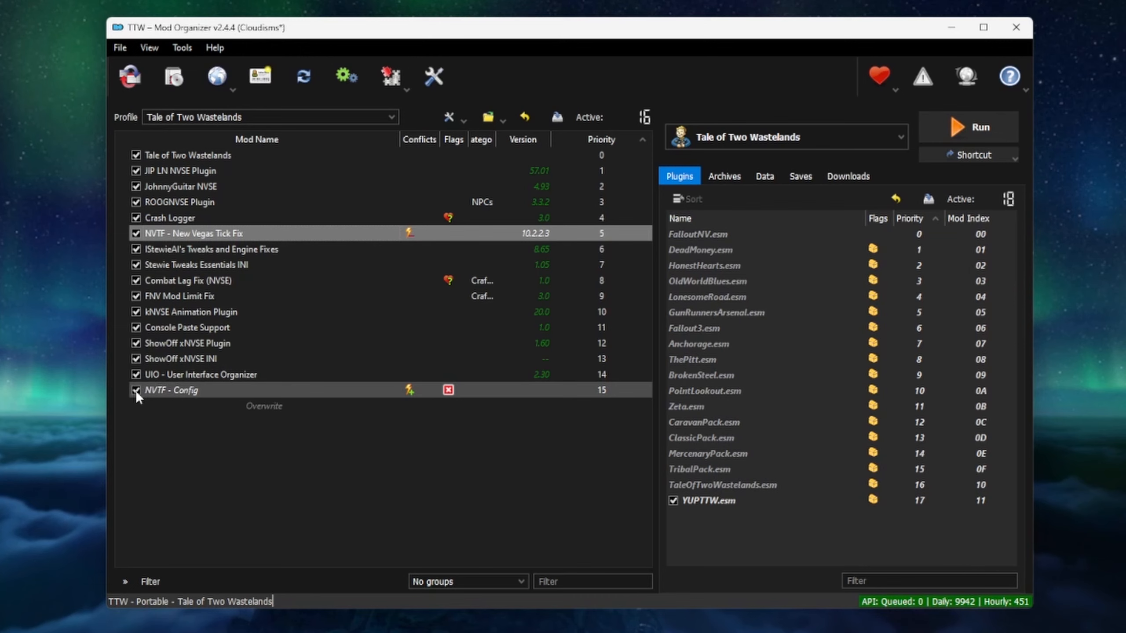
{"action": "left_click", "coordinate": [405, 387]}
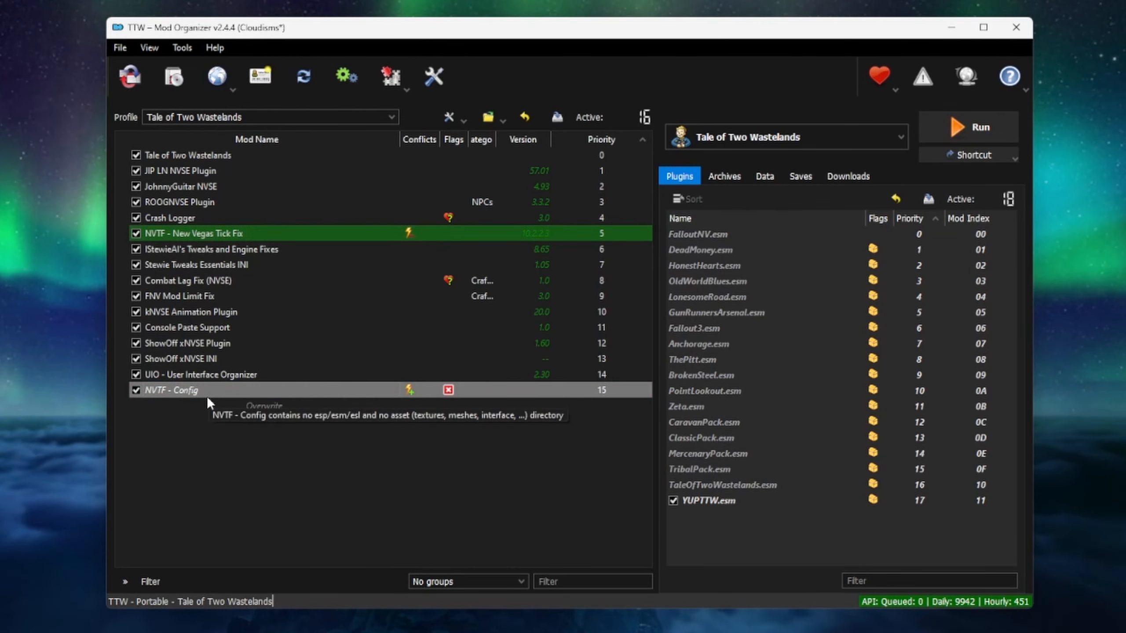